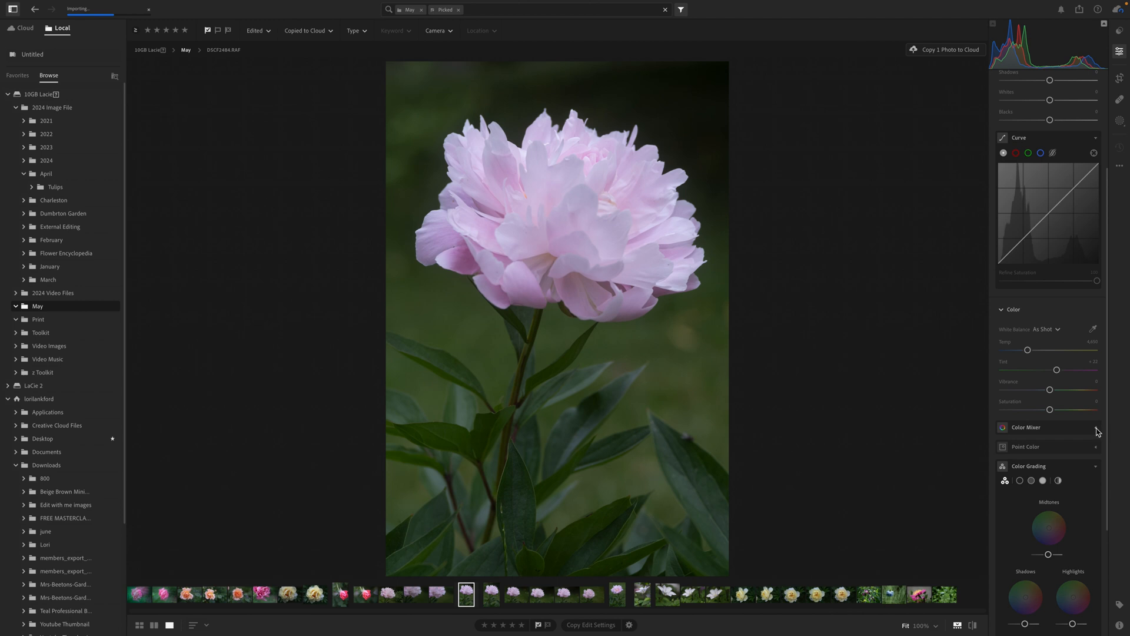
Examine the Color Mixer and Point Color controls for the pale pink peony photo, and collapse both
click(1095, 428)
scroll(1077, 466, down, 3)
scroll(1077, 468, down, 2)
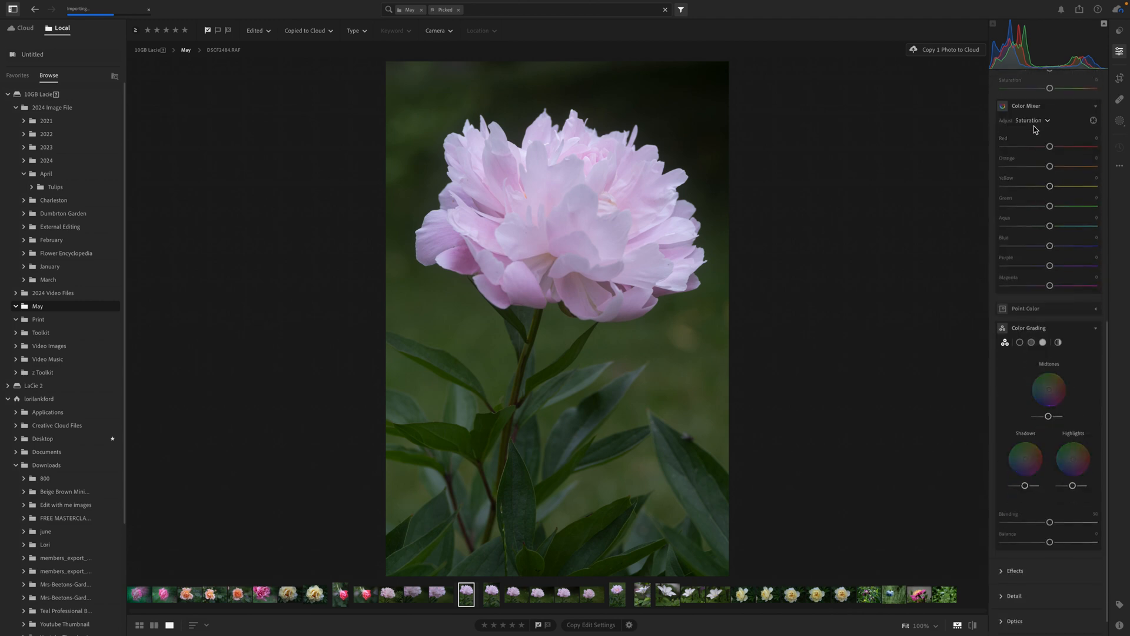
click(1096, 309)
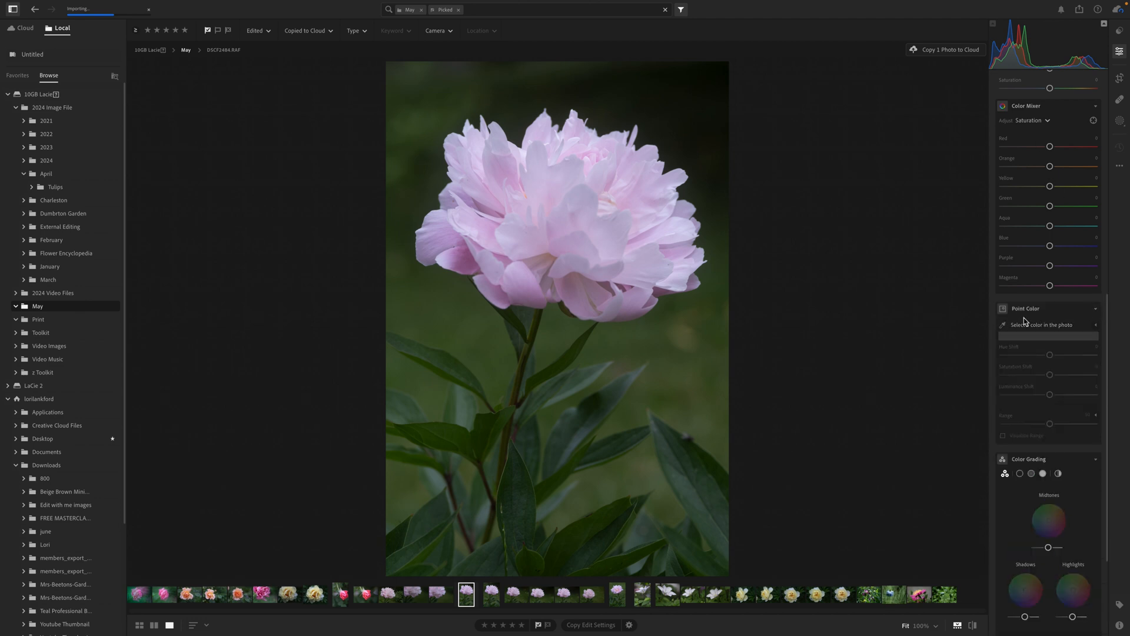
mouse_move(1096, 312)
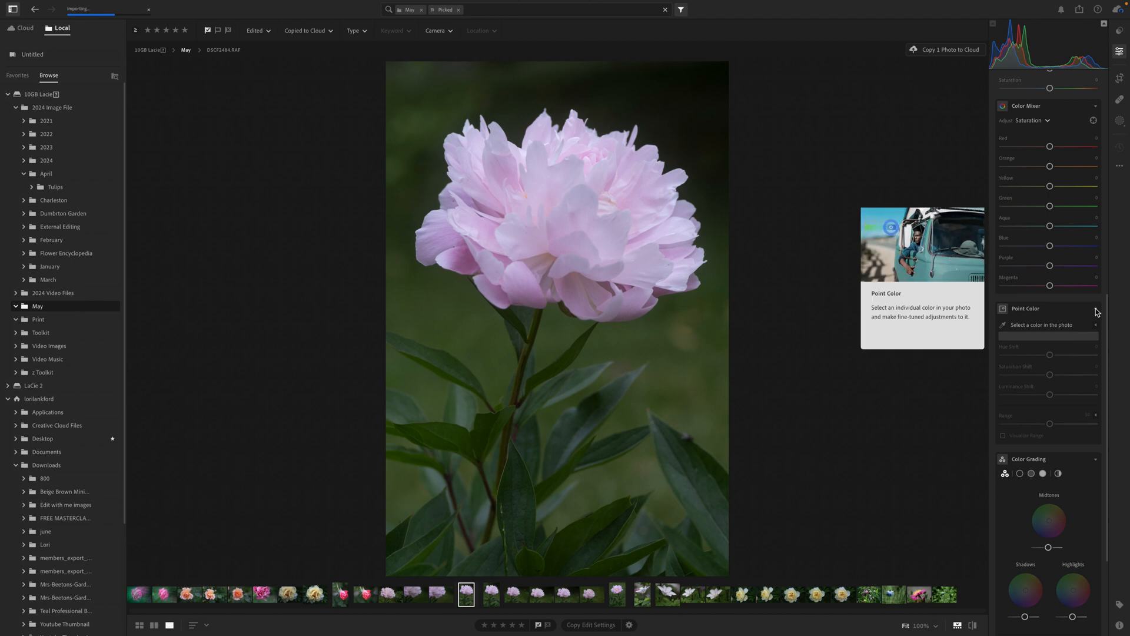
click(1097, 312)
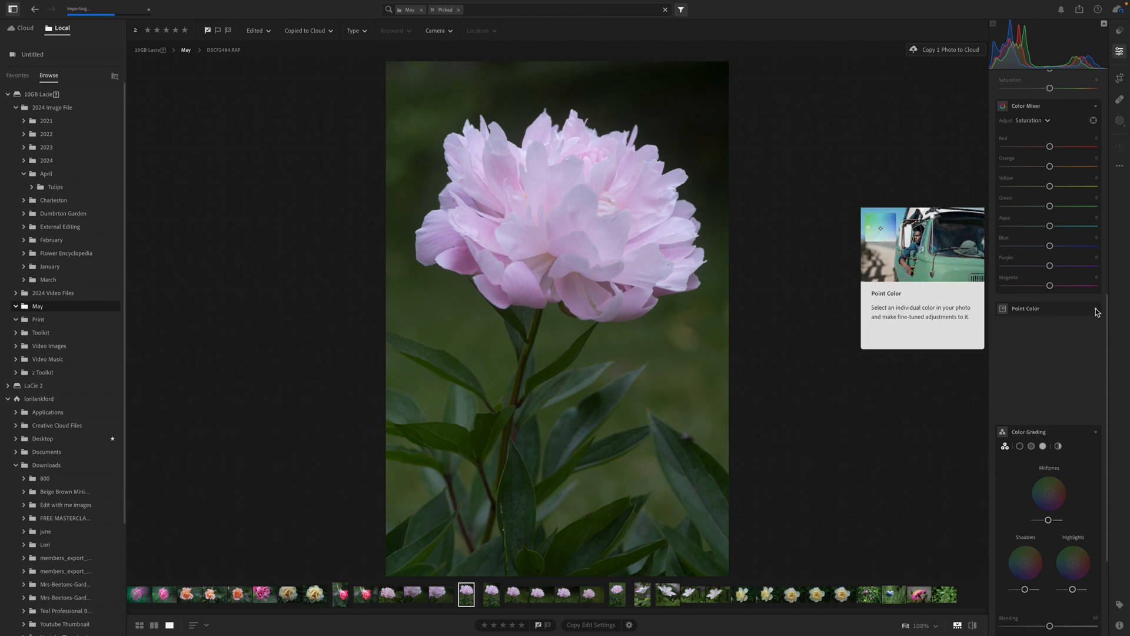
click(1096, 106)
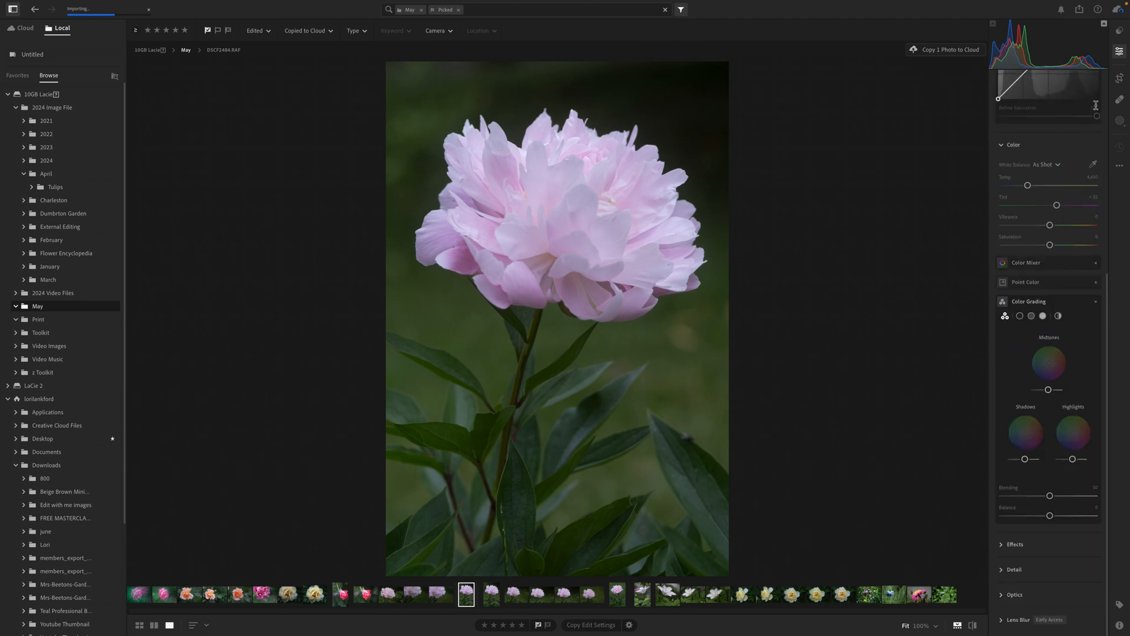
Cool the peony photo's white balance temperature slightly and lower its tint to about +13
scroll(1054, 233, up, 5)
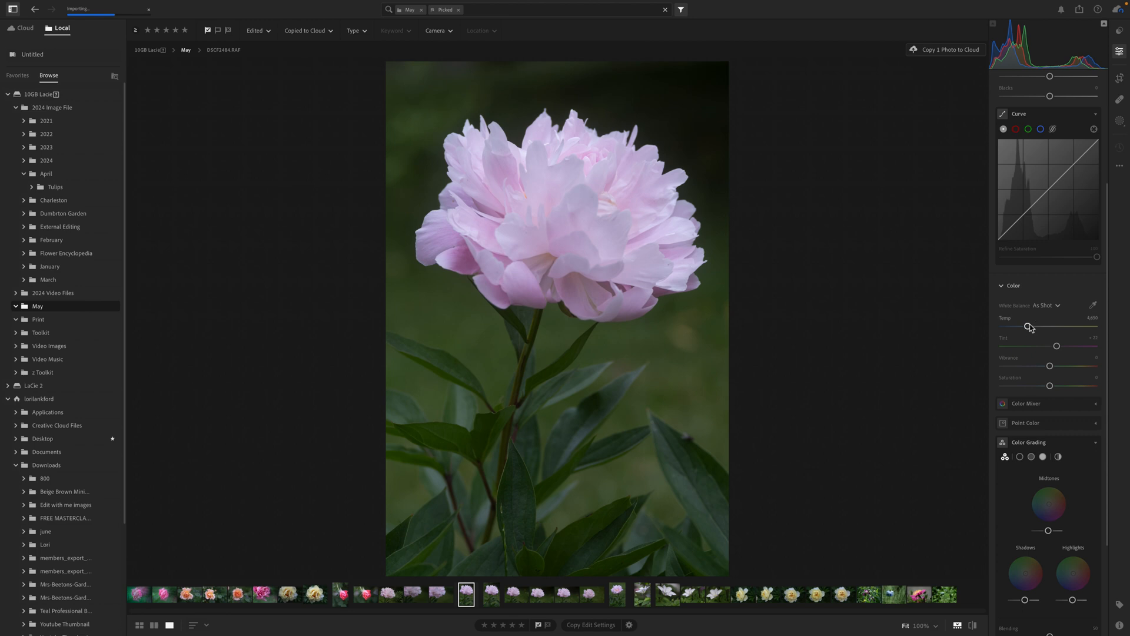
drag(1028, 326, 1054, 347)
Mask the peony bloom with a subject mask, check its overlay, and set the mask's tint to +19
click(1120, 122)
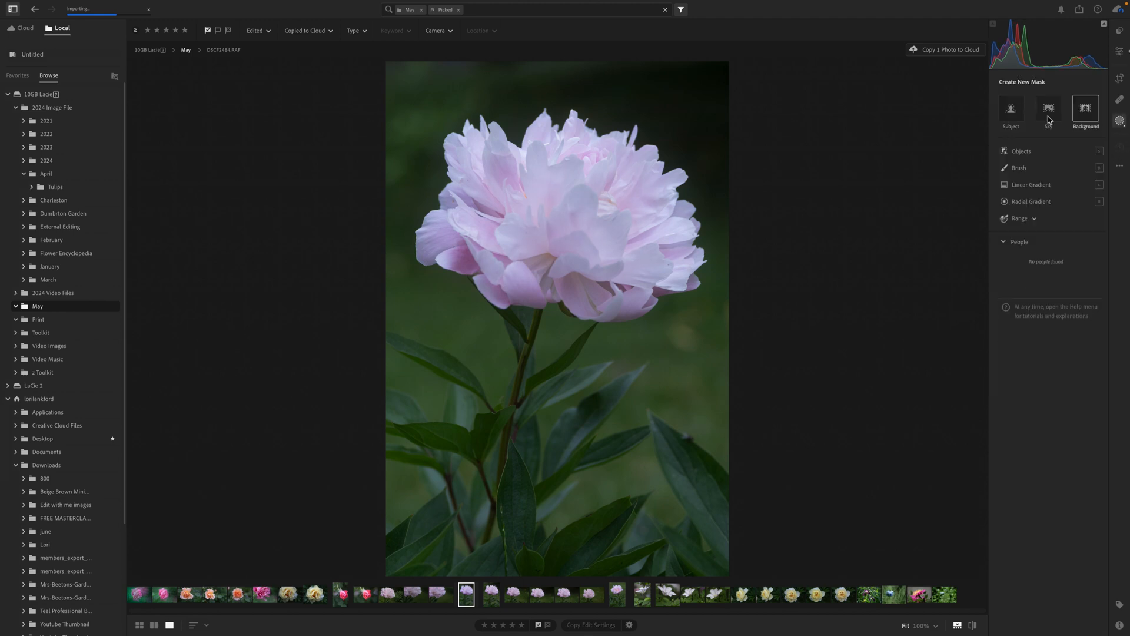
click(1012, 119)
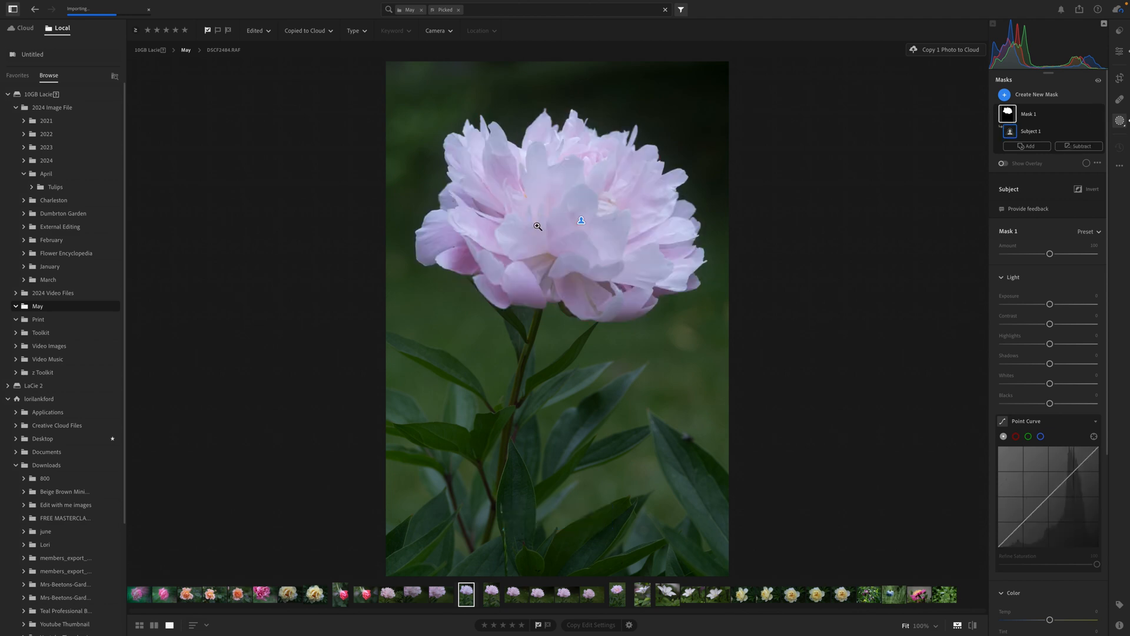
click(1002, 164)
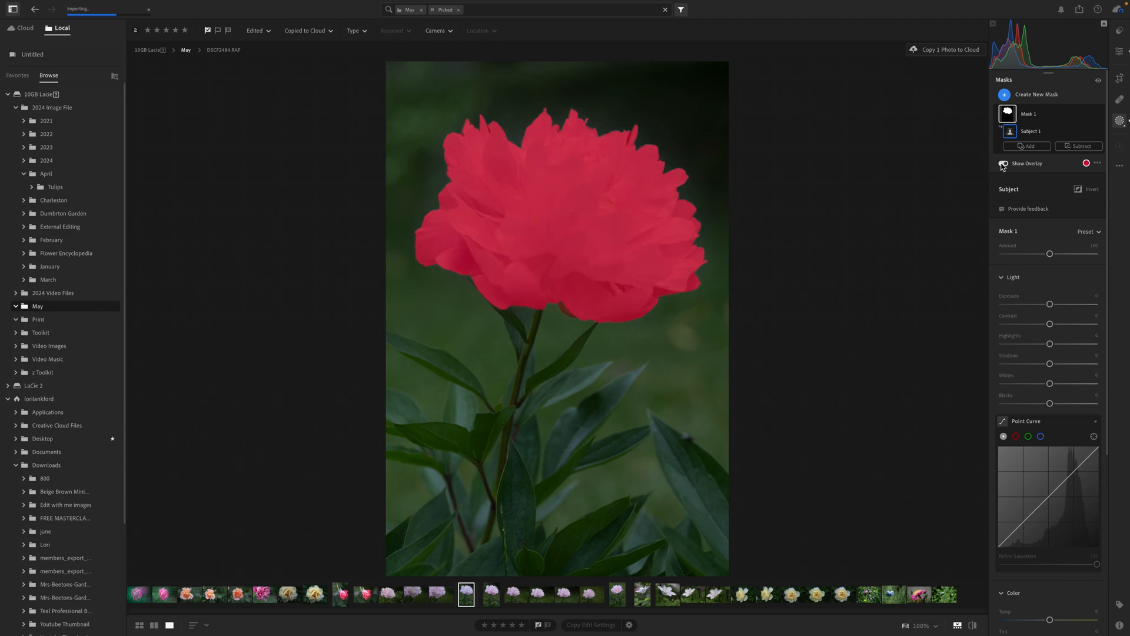
click(1002, 164)
scroll(1086, 436, down, 5)
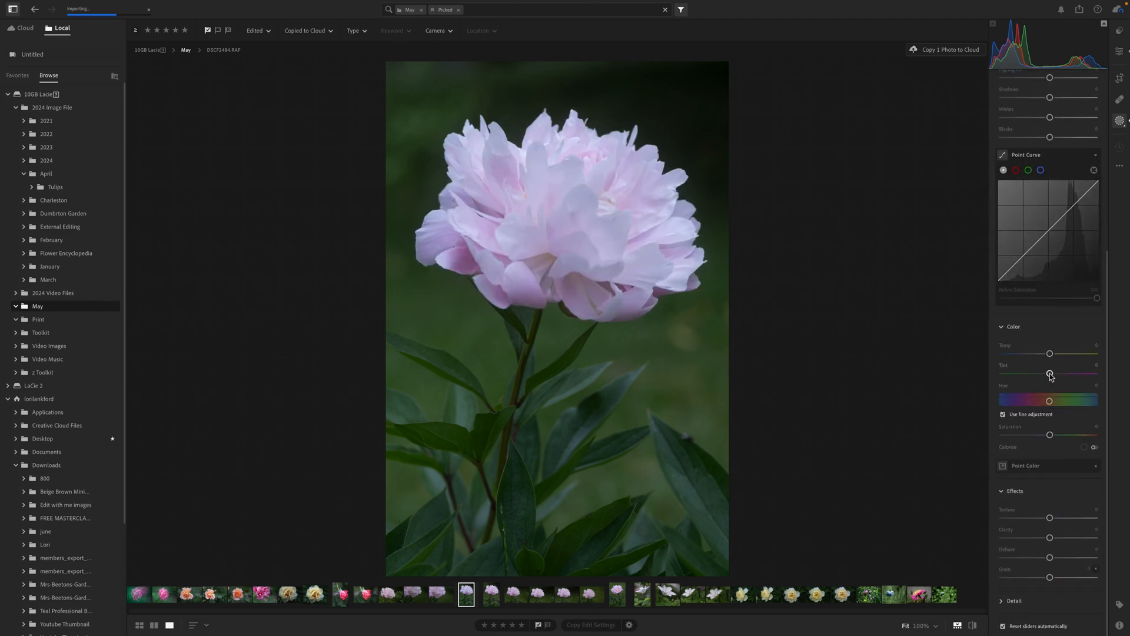
drag(1050, 376, 1058, 375)
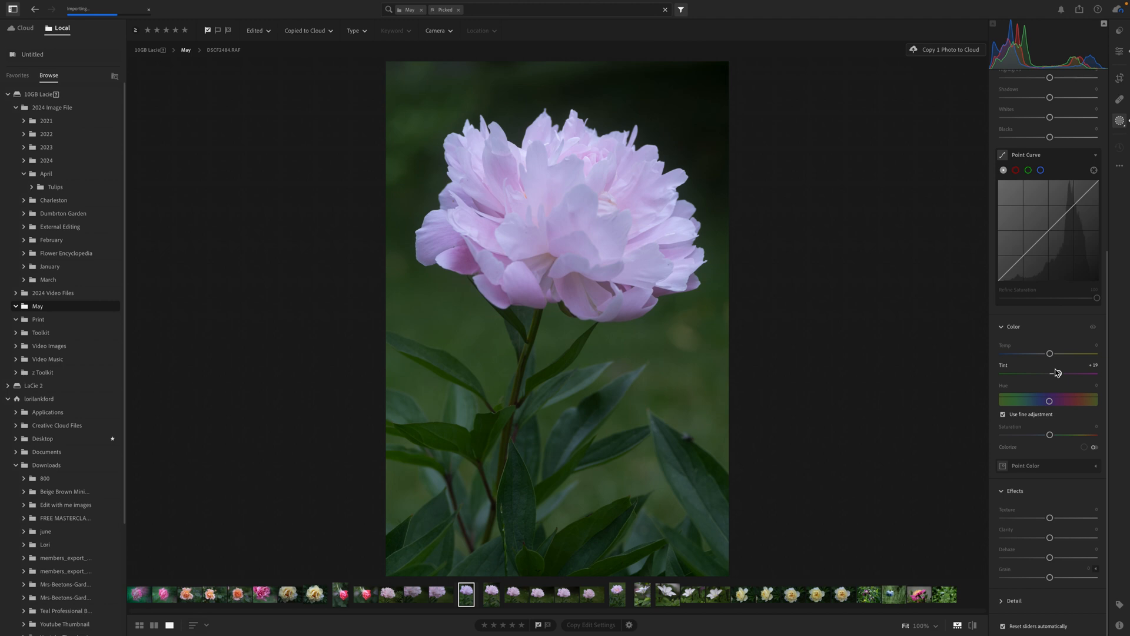
click(1120, 52)
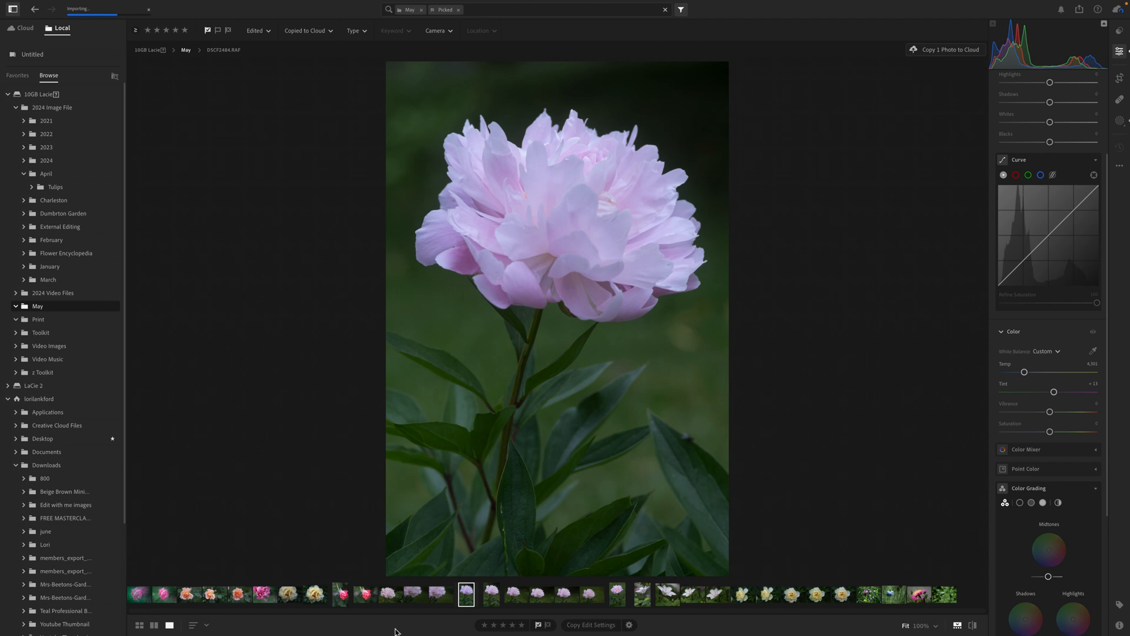
Adjust the white balance tint and temperature of the hanging pink rose photo
click(344, 599)
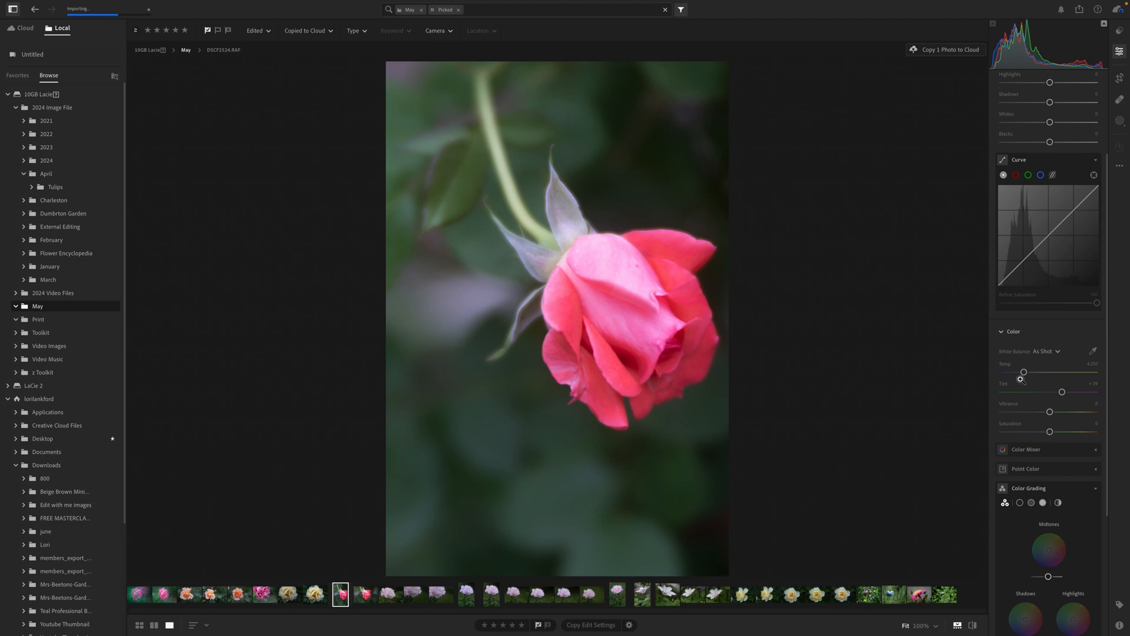
click(1062, 392)
drag(1062, 393, 1024, 372)
Return to the masked peony photo and add a highlight point and a slightly lowered shadow point to its red channel curve
click(618, 599)
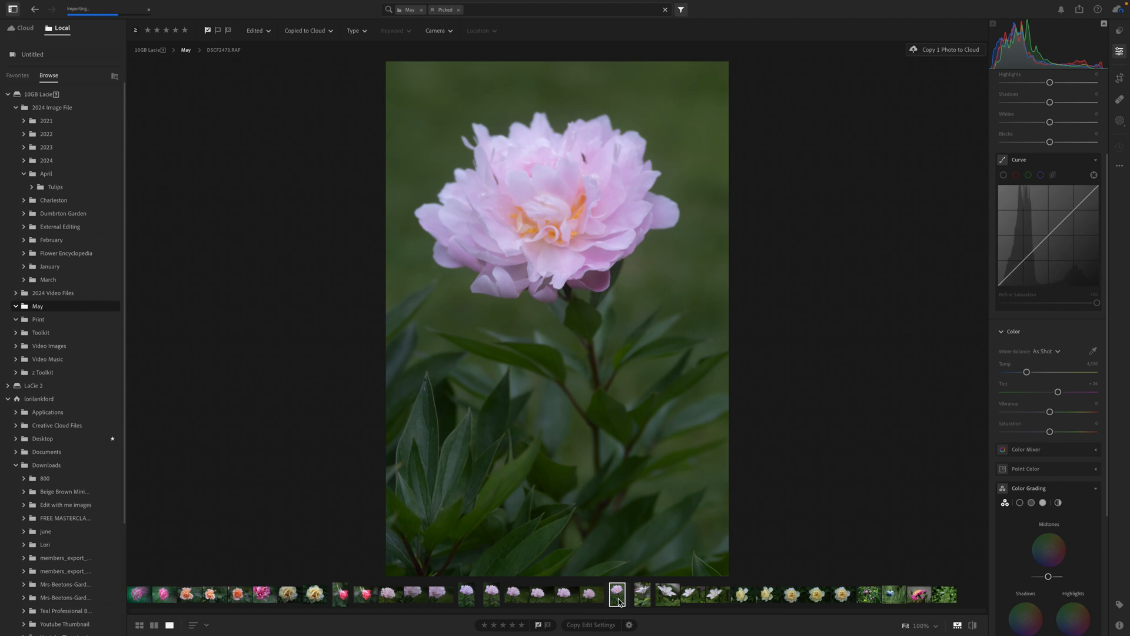
click(466, 594)
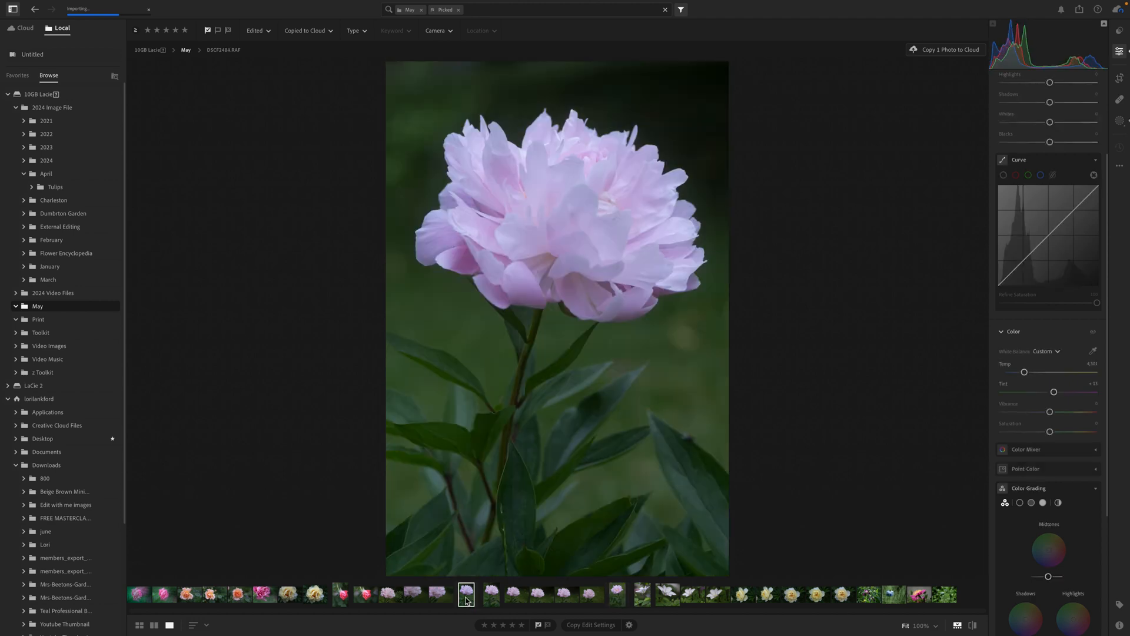
scroll(1045, 274, up, 1)
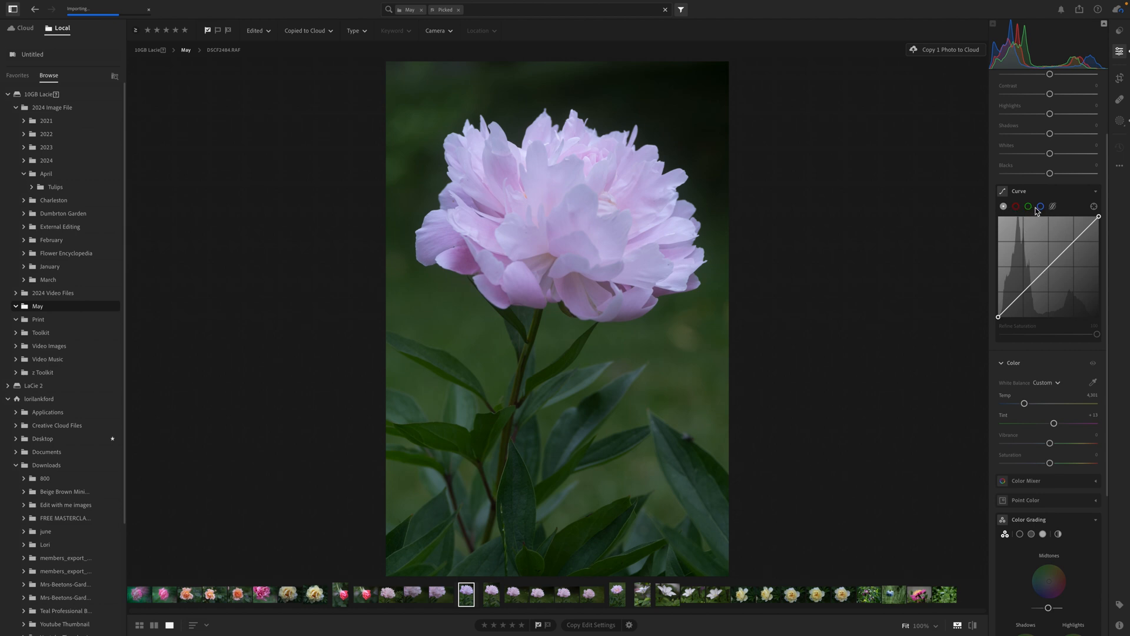
click(1016, 207)
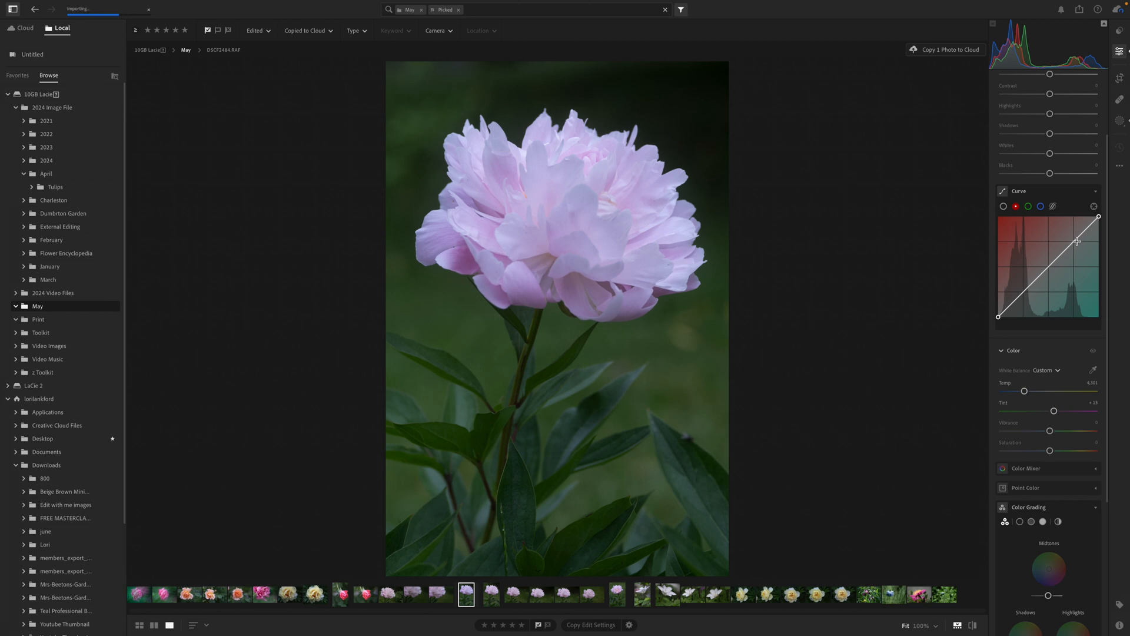
drag(1077, 240, 1077, 241)
drag(1023, 292, 1023, 296)
Add a lowered shadow point and a highlight point to the peony photo's green channel curve
click(1028, 209)
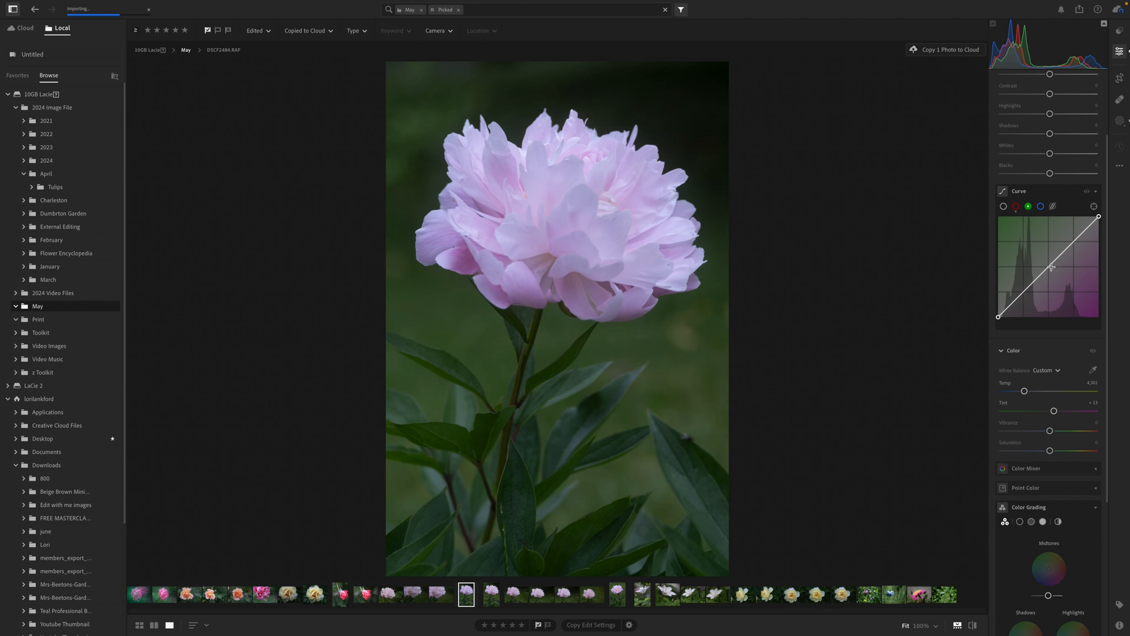
drag(1051, 267, 1030, 288)
drag(1075, 249, 1074, 248)
Add midtone and highlight points and a slightly lowered shadow point to the blue channel curve of the blue nigella photo
click(1040, 206)
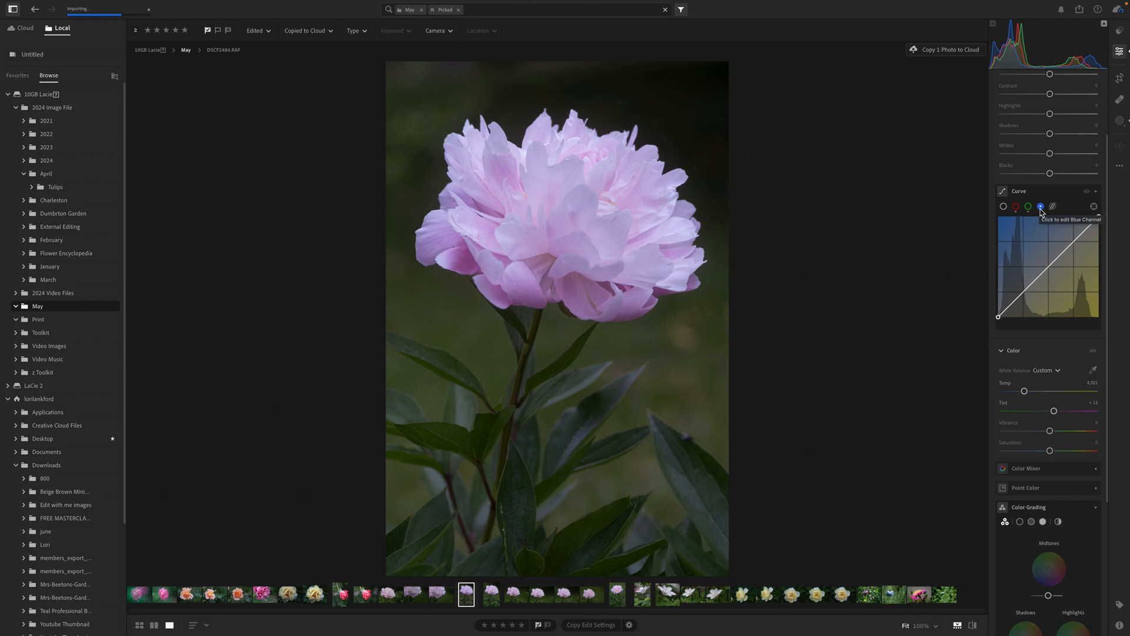
click(895, 594)
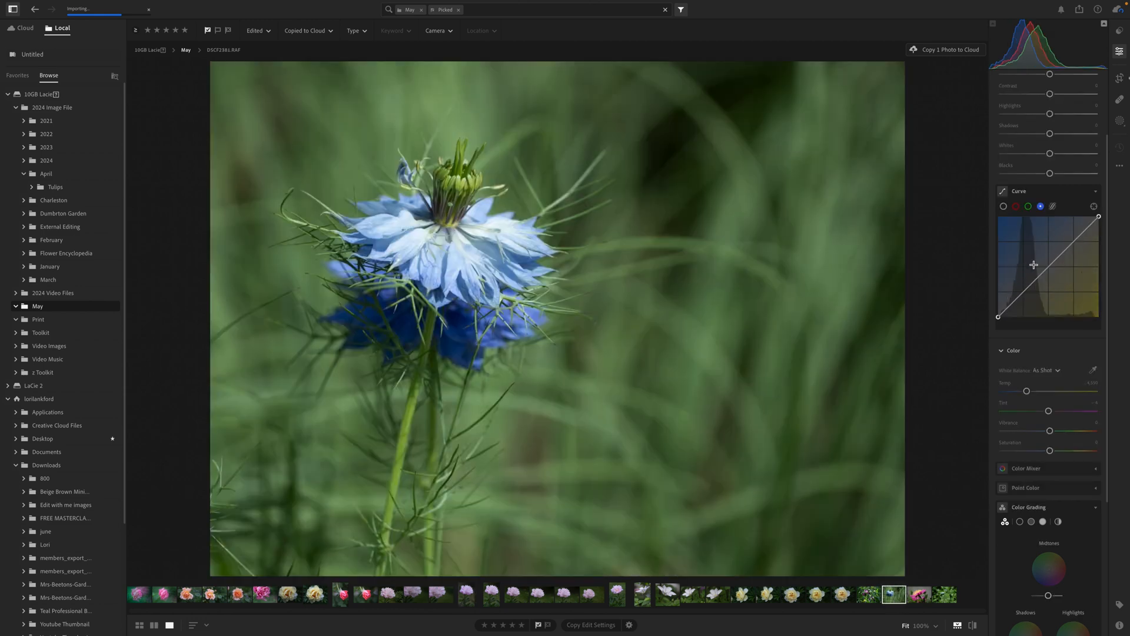
drag(1049, 268, 1076, 245)
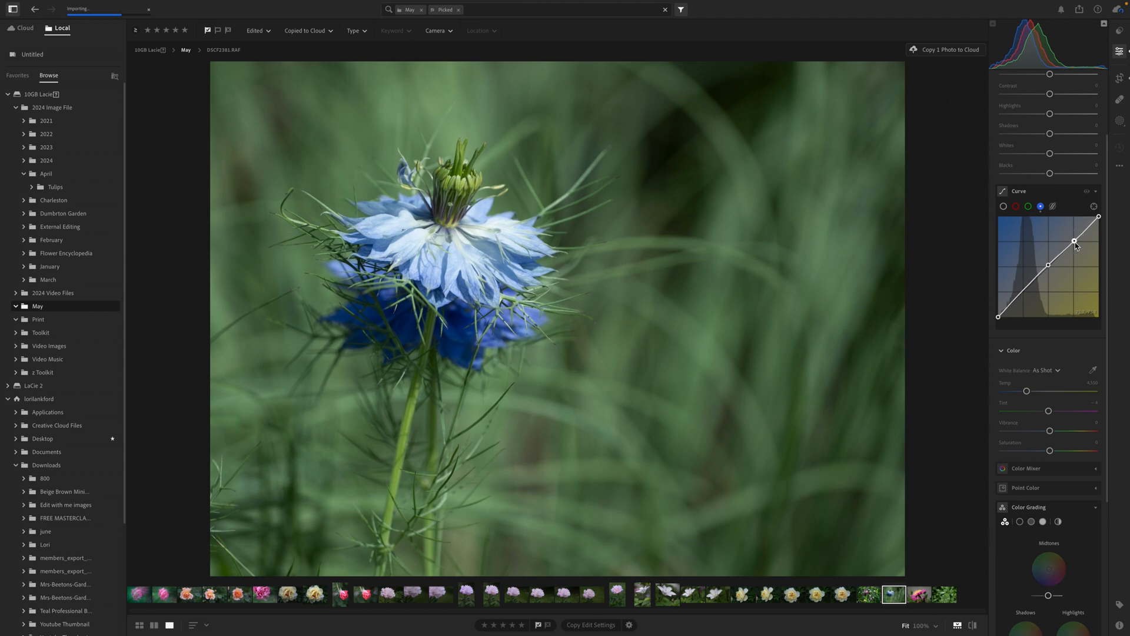
mouse_move(1024, 291)
mouse_down()
mouse_move(1020, 283)
mouse_move(1023, 295)
mouse_up()
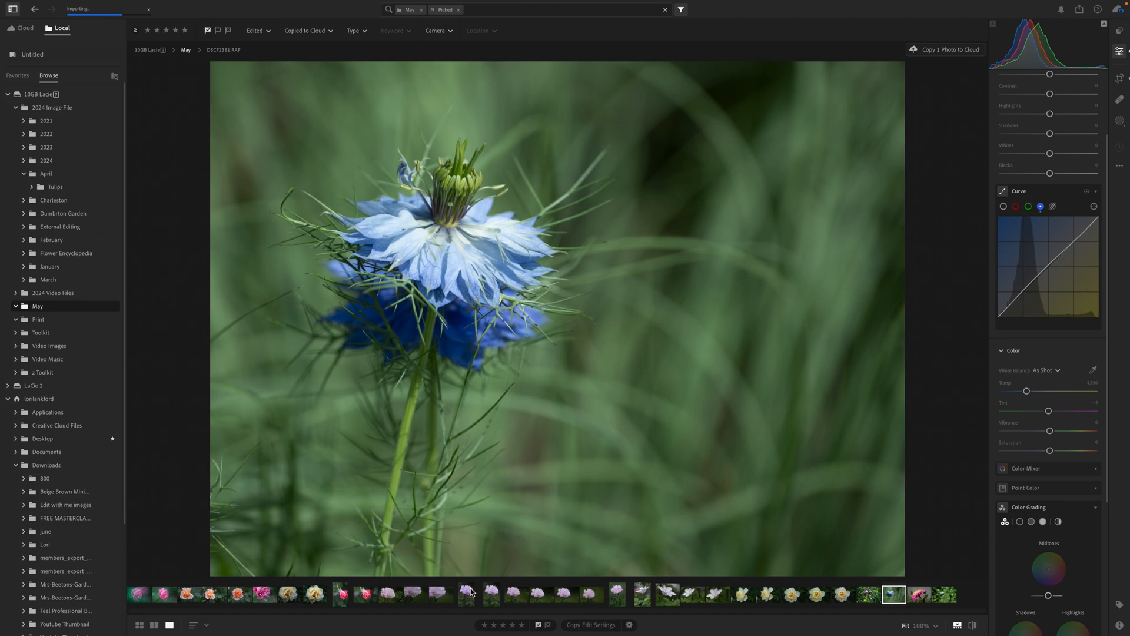
Color grade the highlights of the blue nigella photo with hue 239, saturation about 48 and slightly raised luminance
click(489, 596)
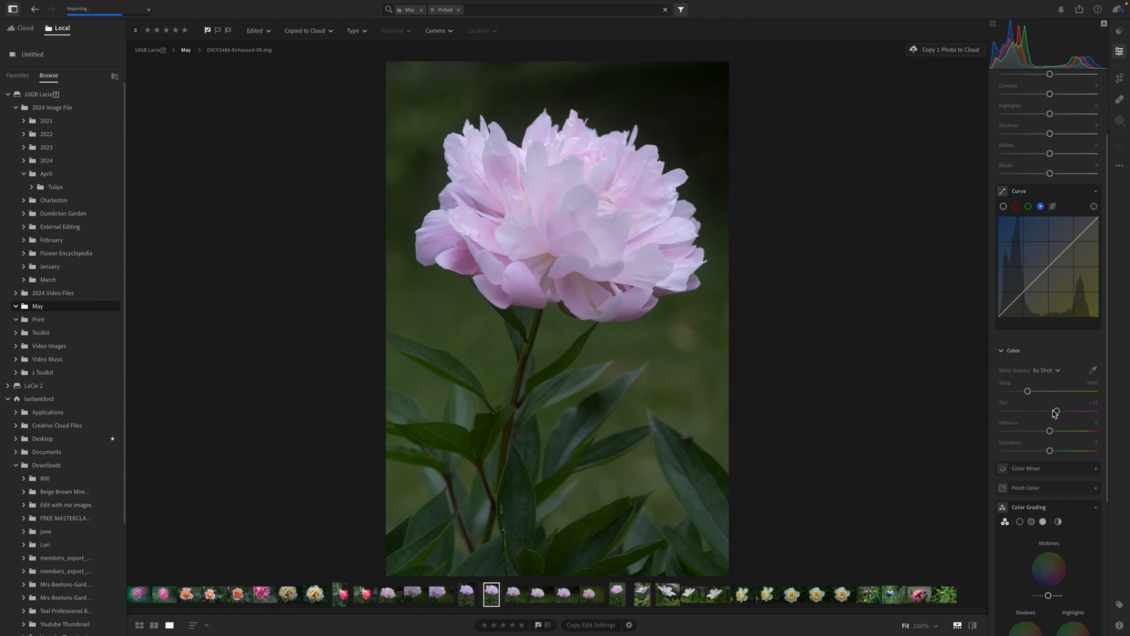
scroll(1054, 414, down, 5)
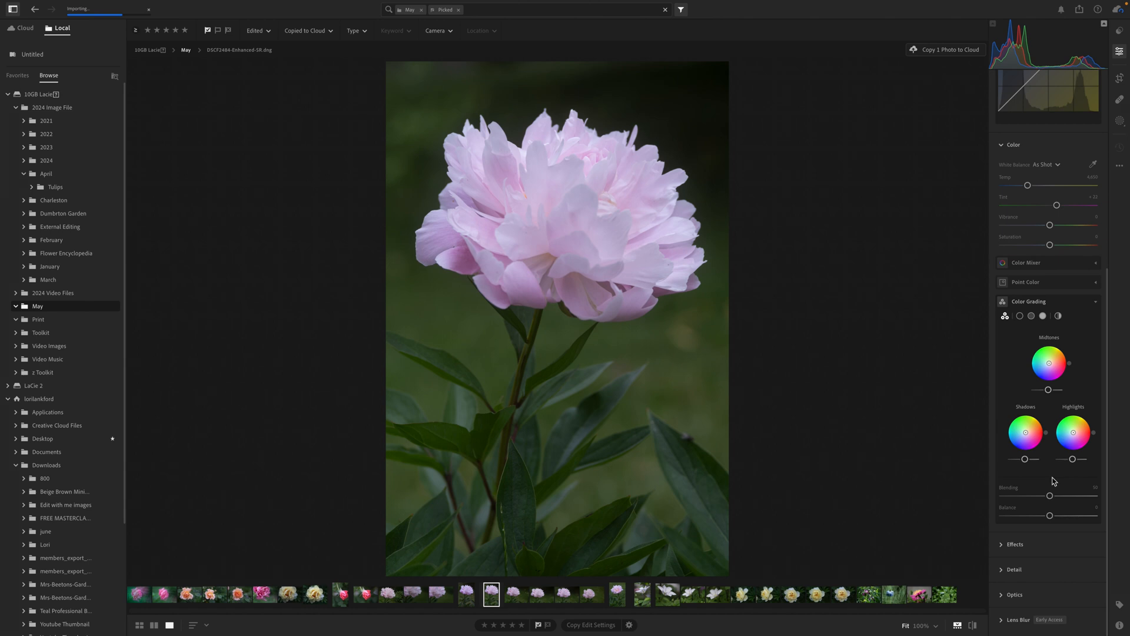
click(892, 598)
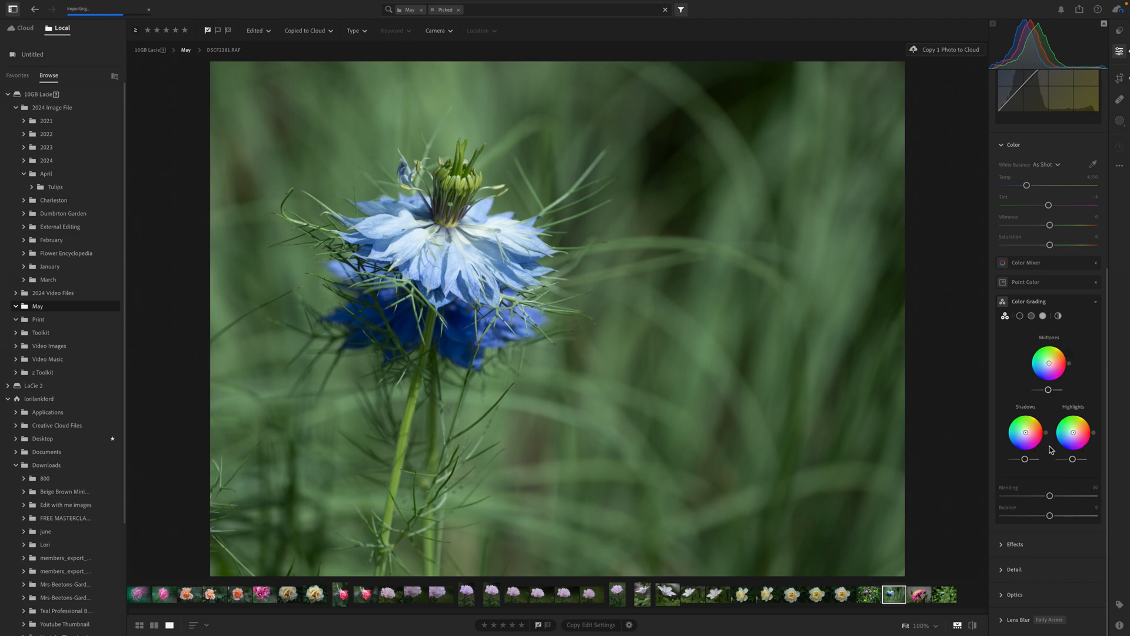
click(1031, 316)
click(1043, 316)
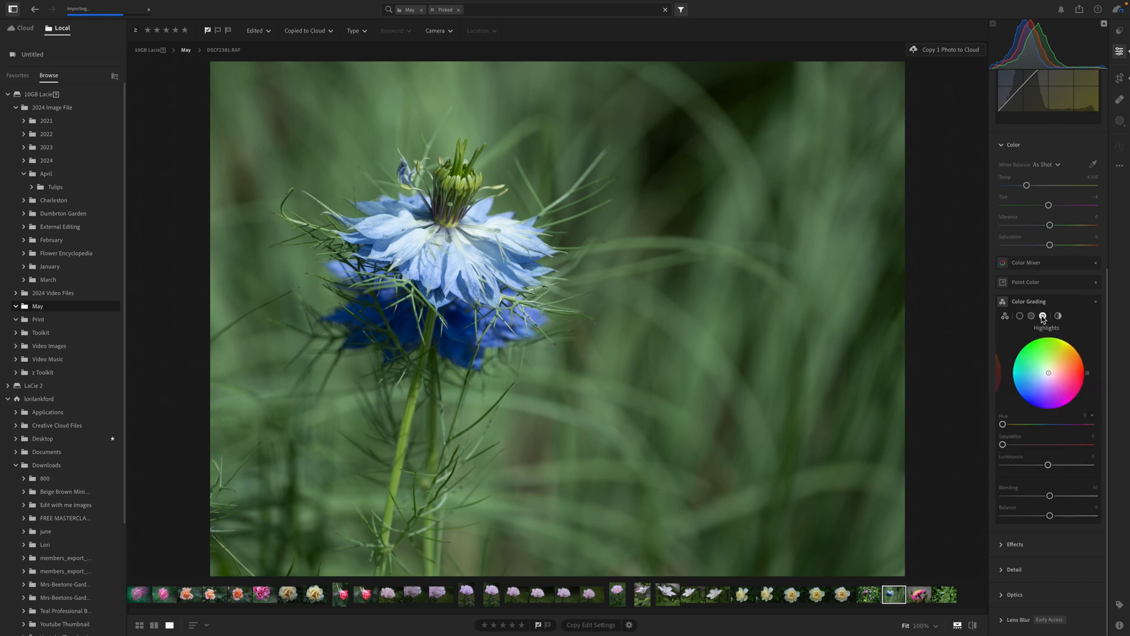
drag(1005, 445, 1087, 449)
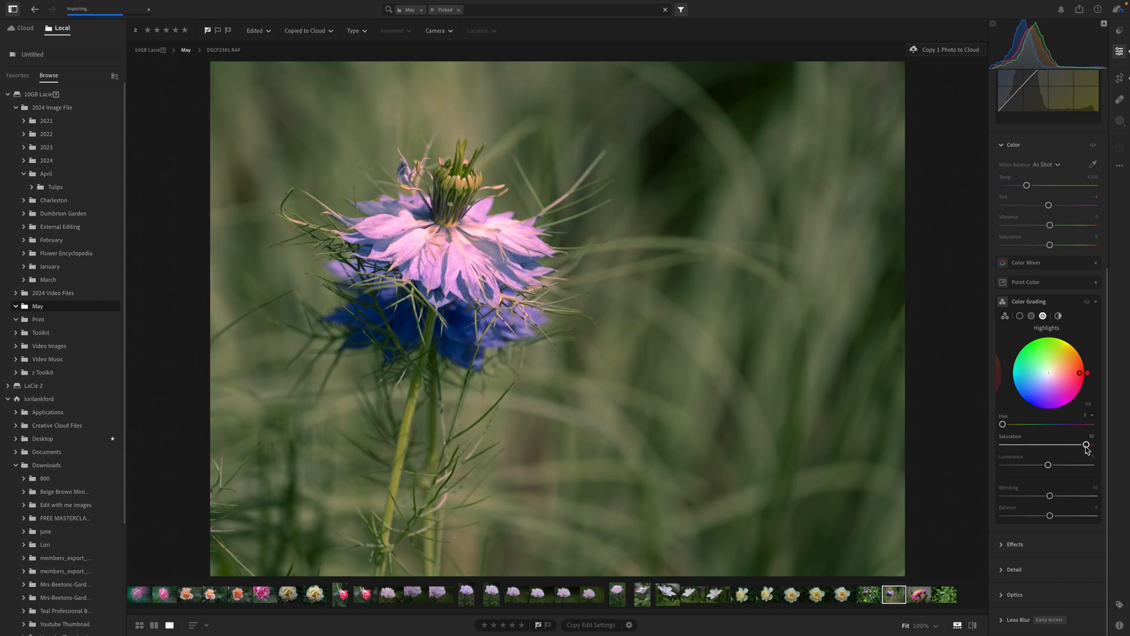
drag(1090, 374, 1037, 401)
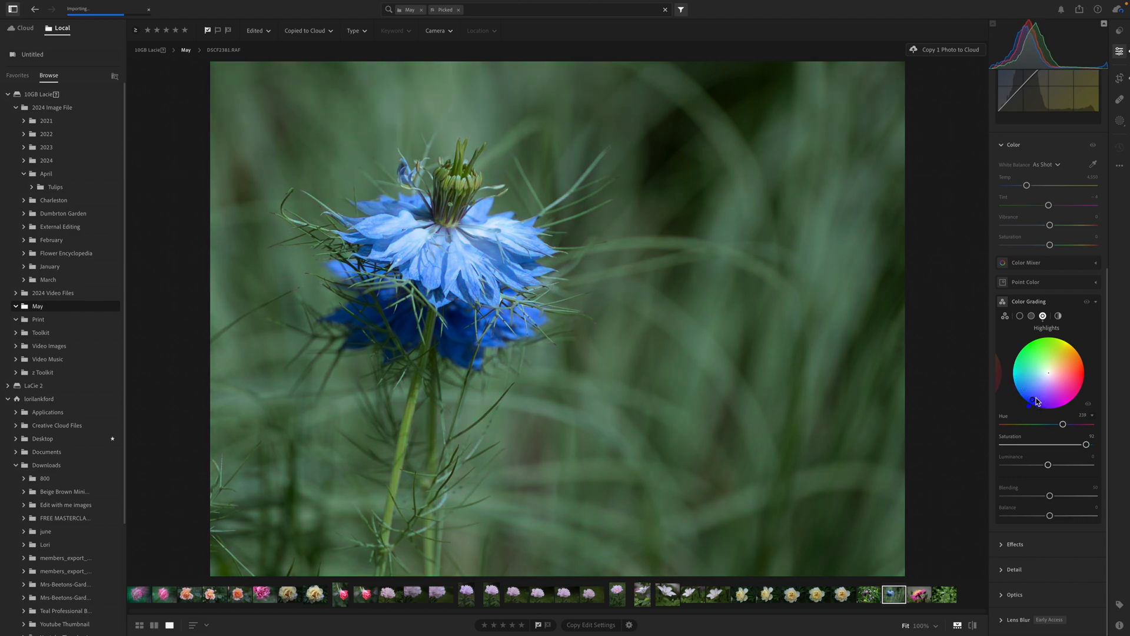
click(1047, 446)
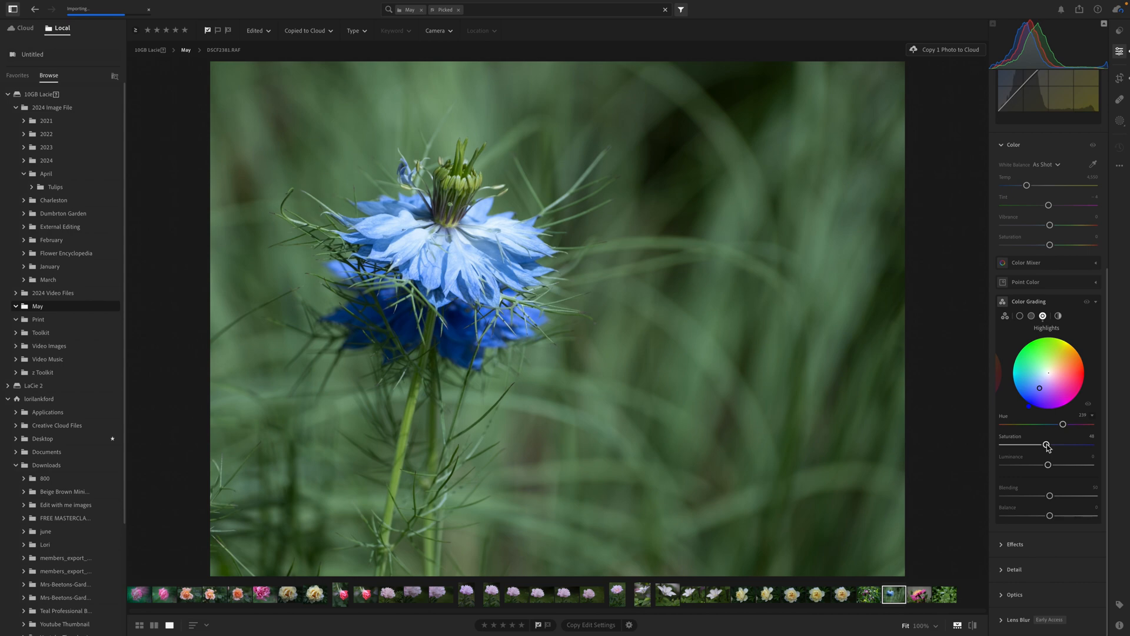
drag(1047, 446, 1059, 467)
Compare the blue nigella photo before and after its edits
key(backslash)
key(backslash)
key(backslash)
key(backslash)
Color grade the shadows of the blue nigella photo with hue 183, saturation 14 and luminance +23
click(1020, 317)
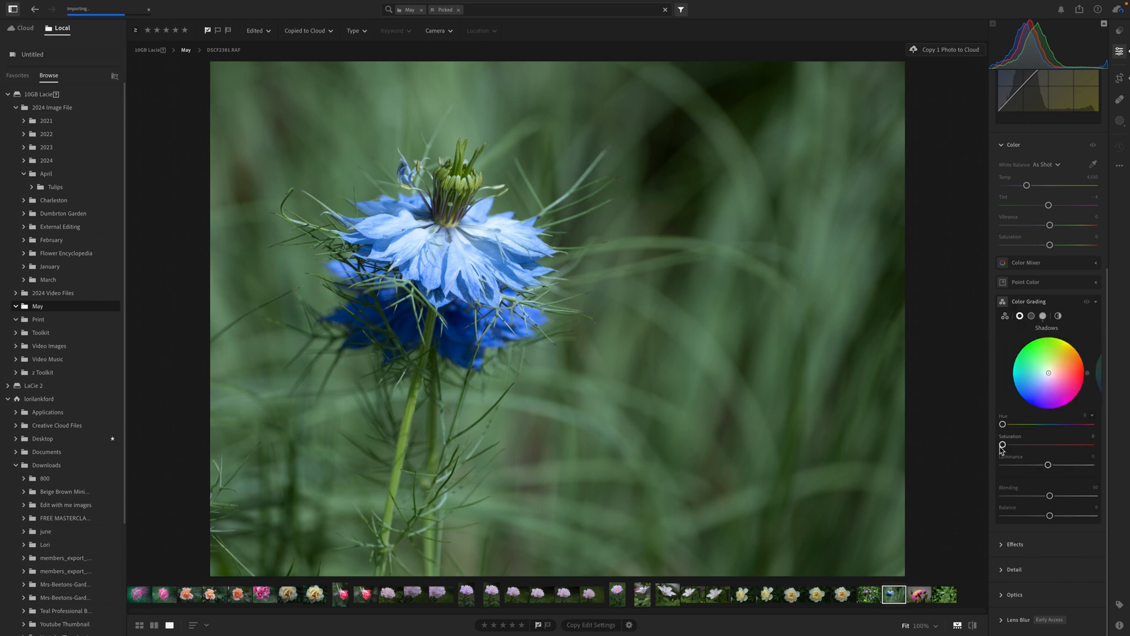
drag(1002, 444, 1087, 444)
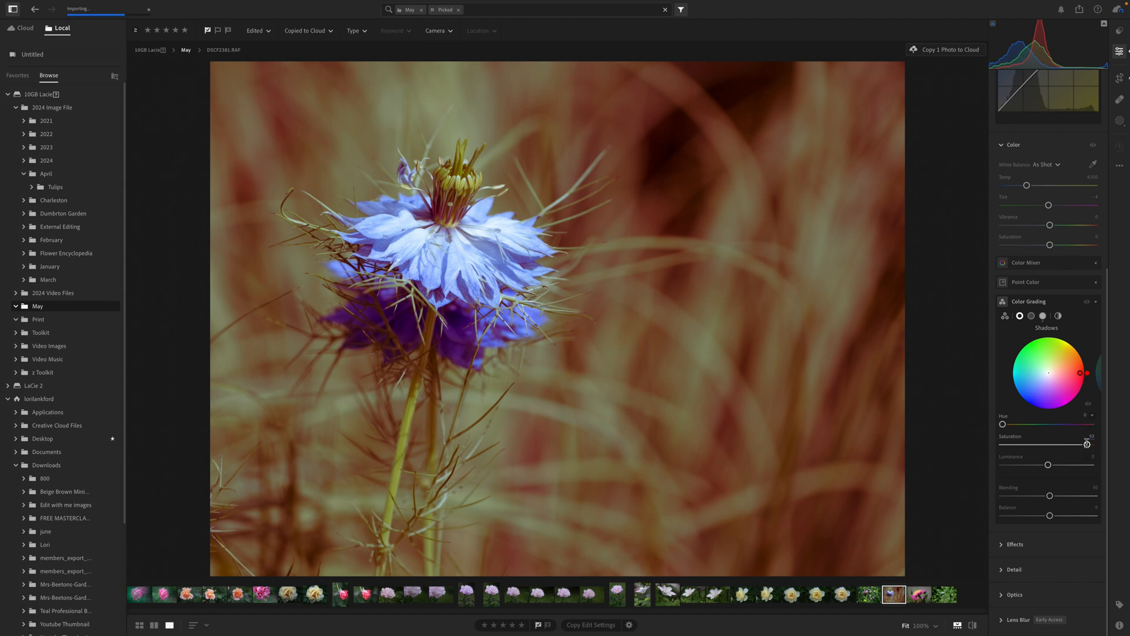
drag(1080, 373, 1037, 375)
click(1052, 445)
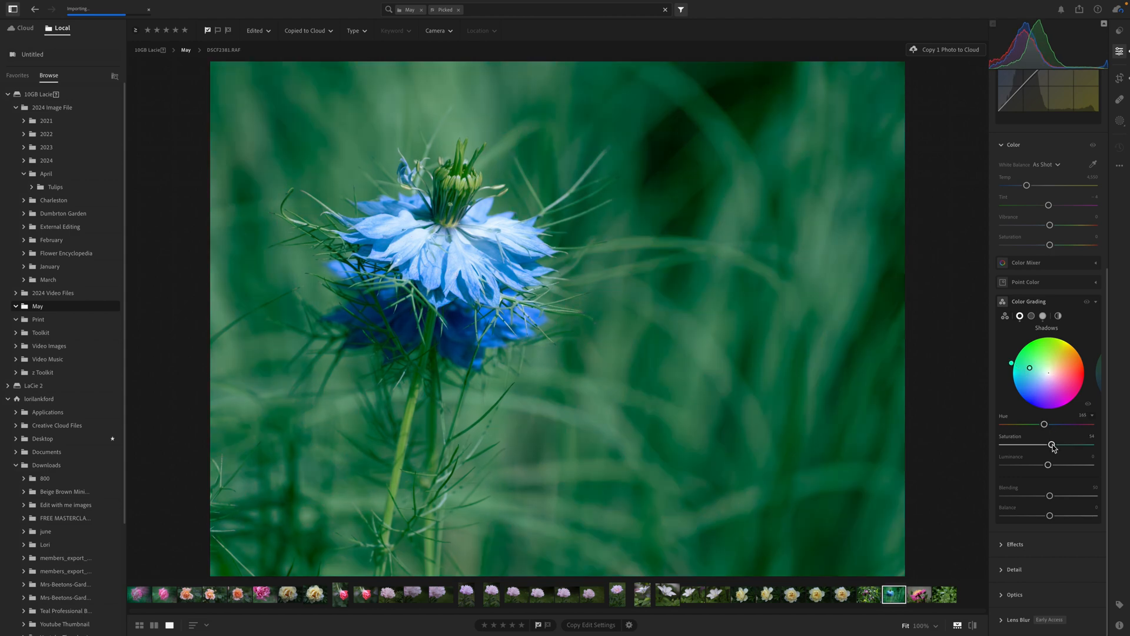
drag(1047, 445, 1058, 465)
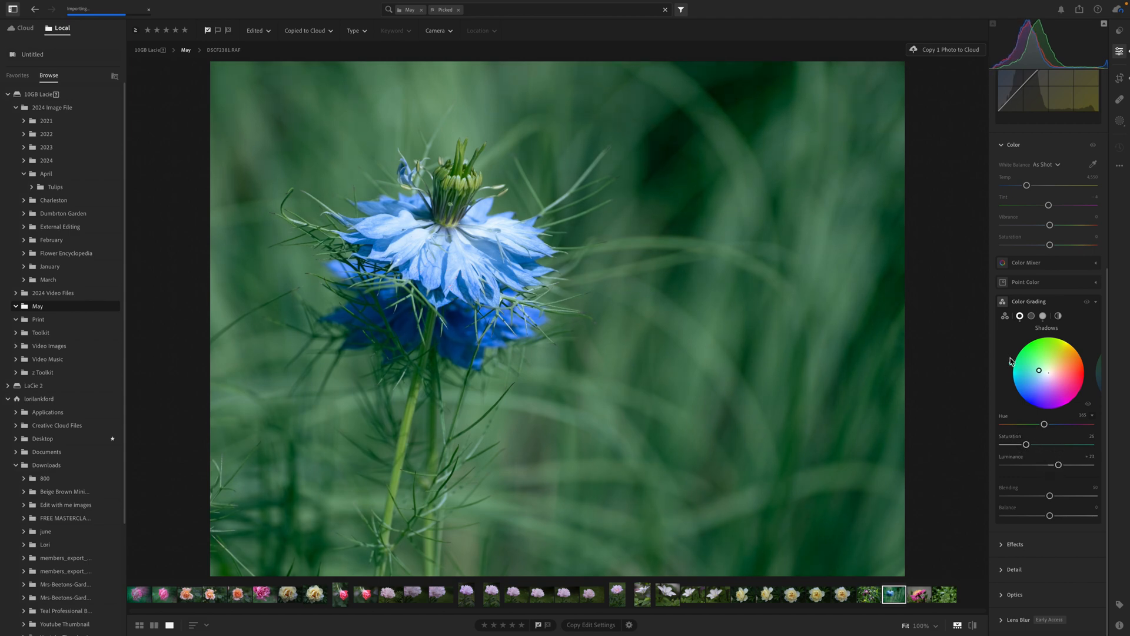
mouse_move(1011, 367)
mouse_down()
mouse_move(1054, 356)
mouse_move(1067, 373)
mouse_move(1033, 350)
mouse_move(1016, 366)
mouse_move(1022, 380)
mouse_up()
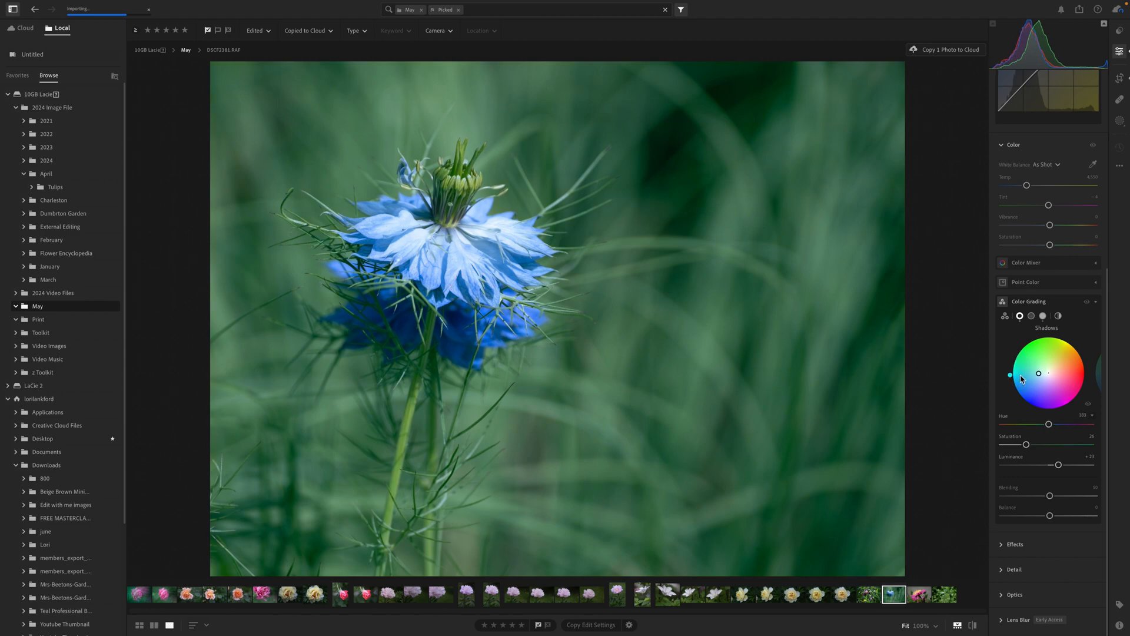
click(1014, 444)
drag(1014, 445, 1016, 446)
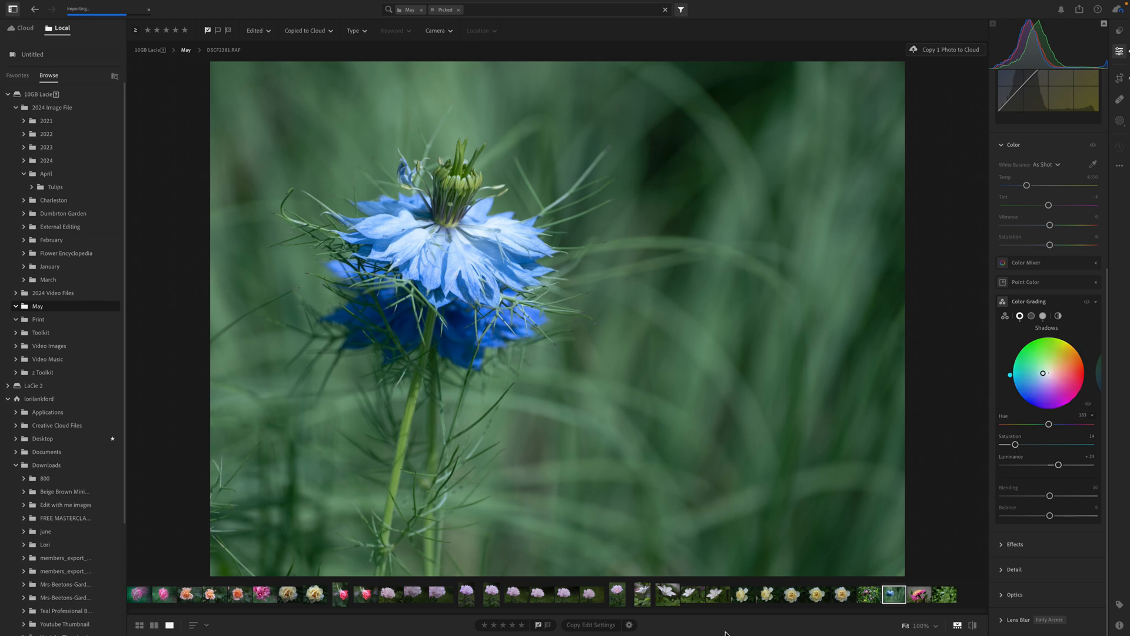
Open the white clematis photo and color grade it globally with a magenta hue, saturation 42 and luminance +46
click(693, 595)
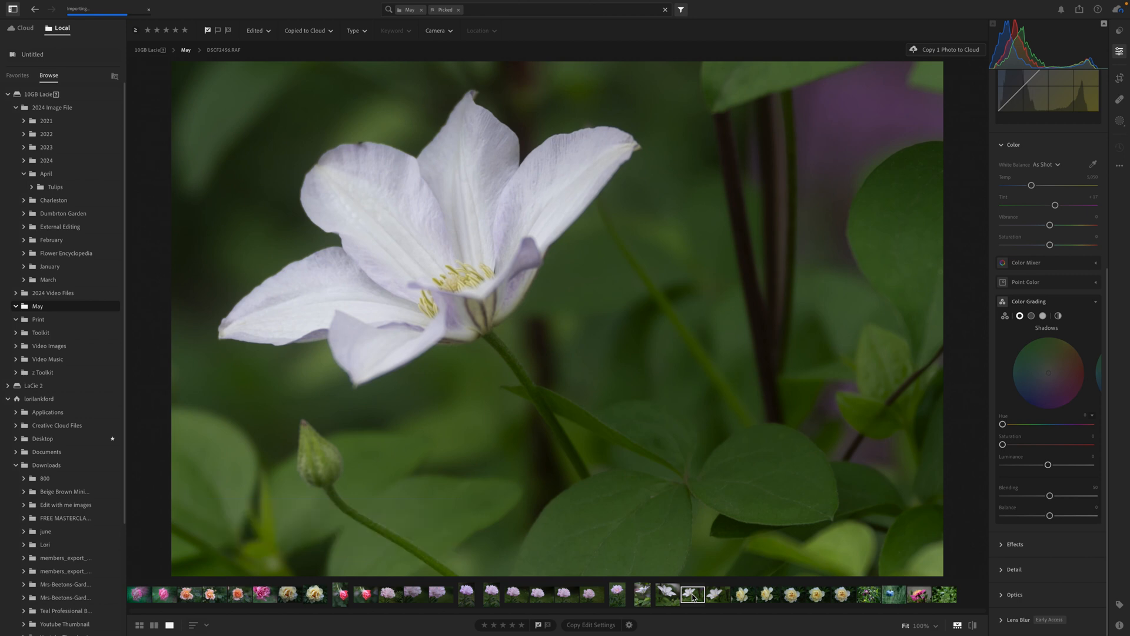
click(1058, 316)
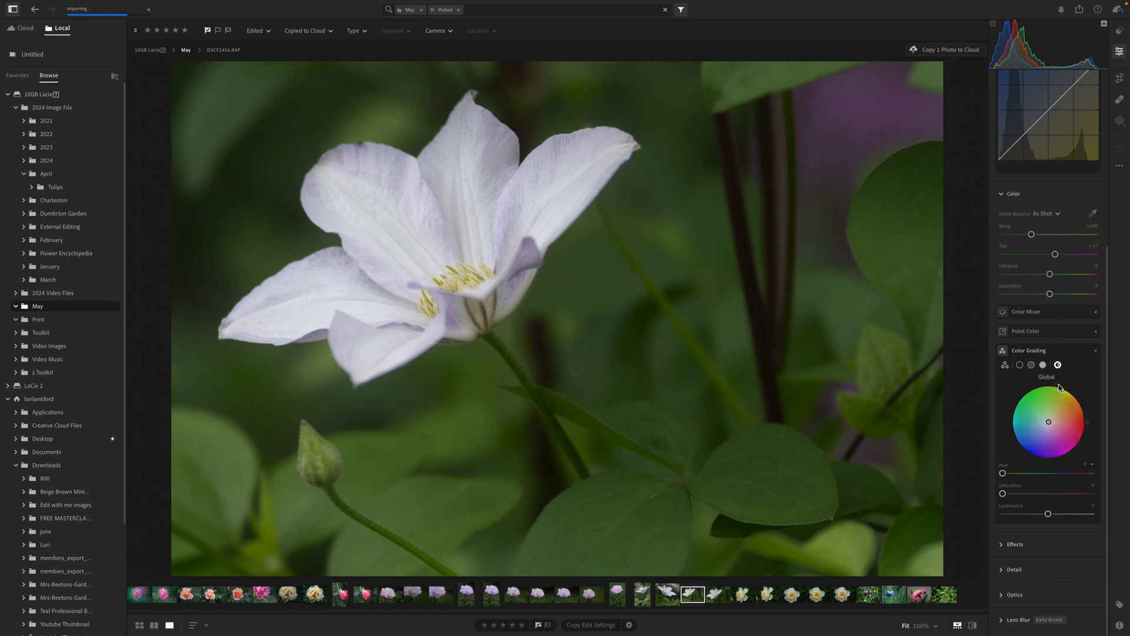
drag(1002, 493, 1082, 499)
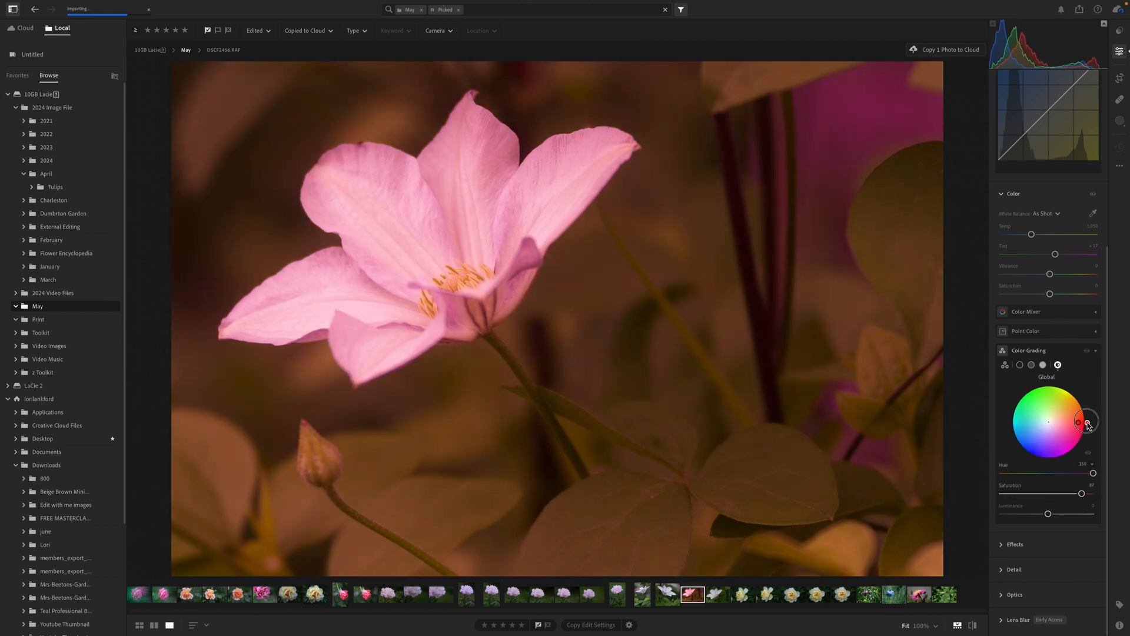
drag(1078, 422, 1067, 449)
click(1047, 493)
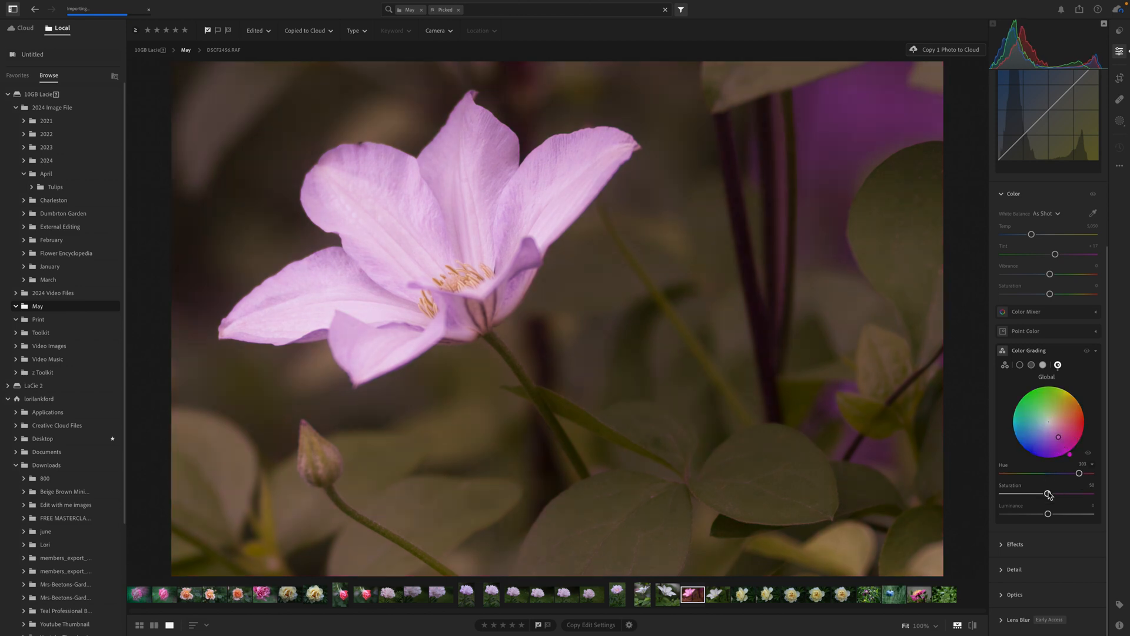
mouse_move(1048, 494)
mouse_down()
mouse_move(1069, 514)
mouse_move(1041, 493)
mouse_up()
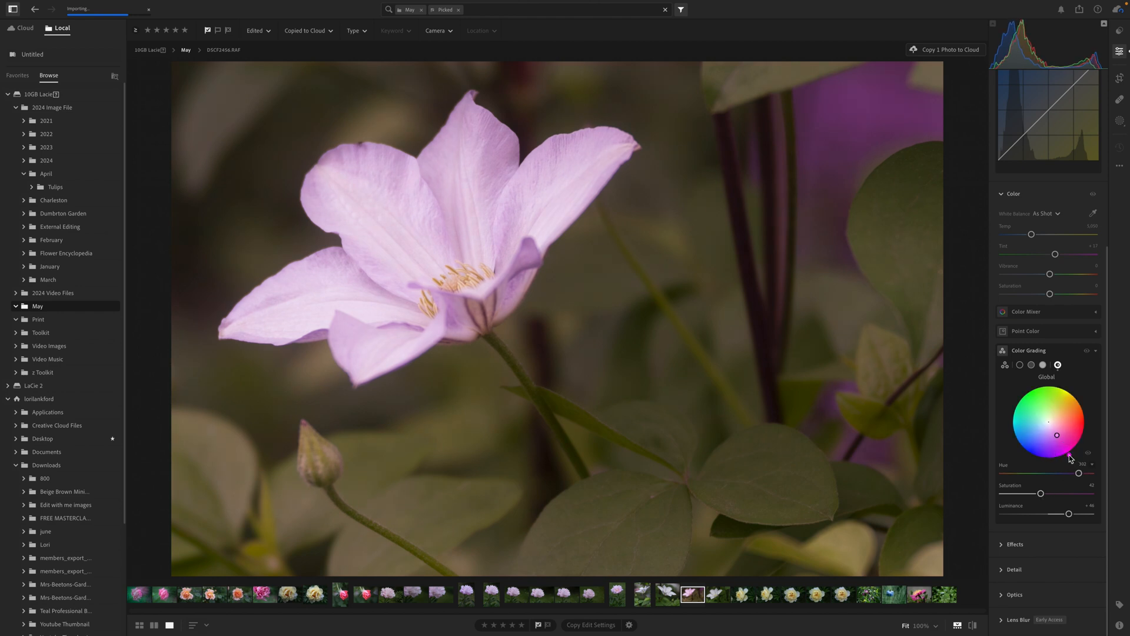
Compare the clematis photo before and after its global color grade
key(backslash)
key(backslash)
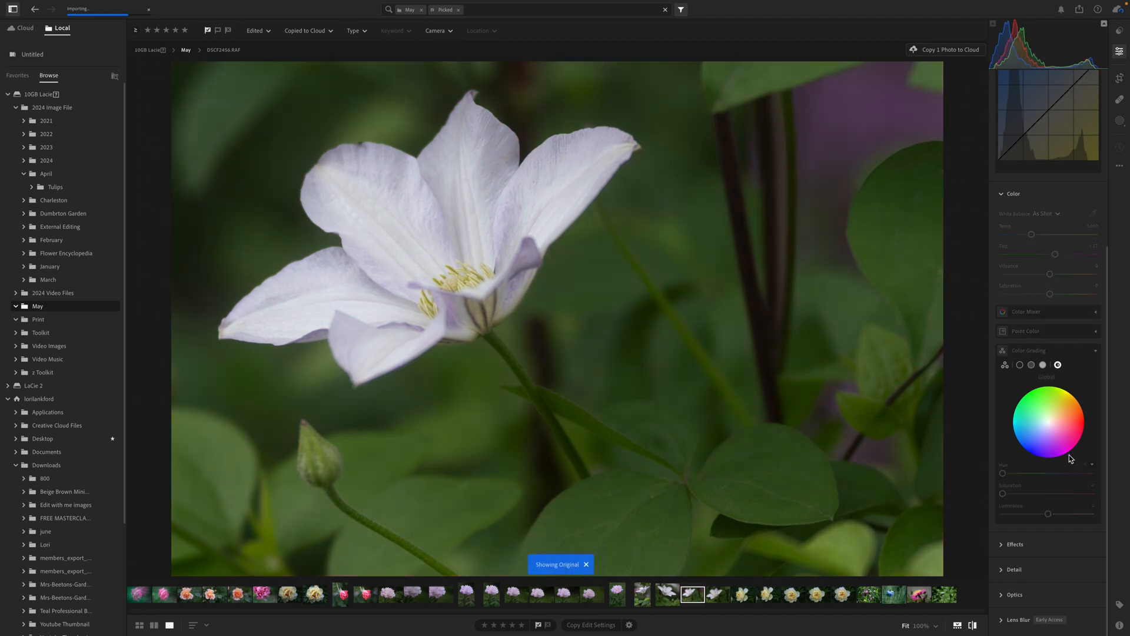
key(backslash)
key(backslash)
key(backslash)
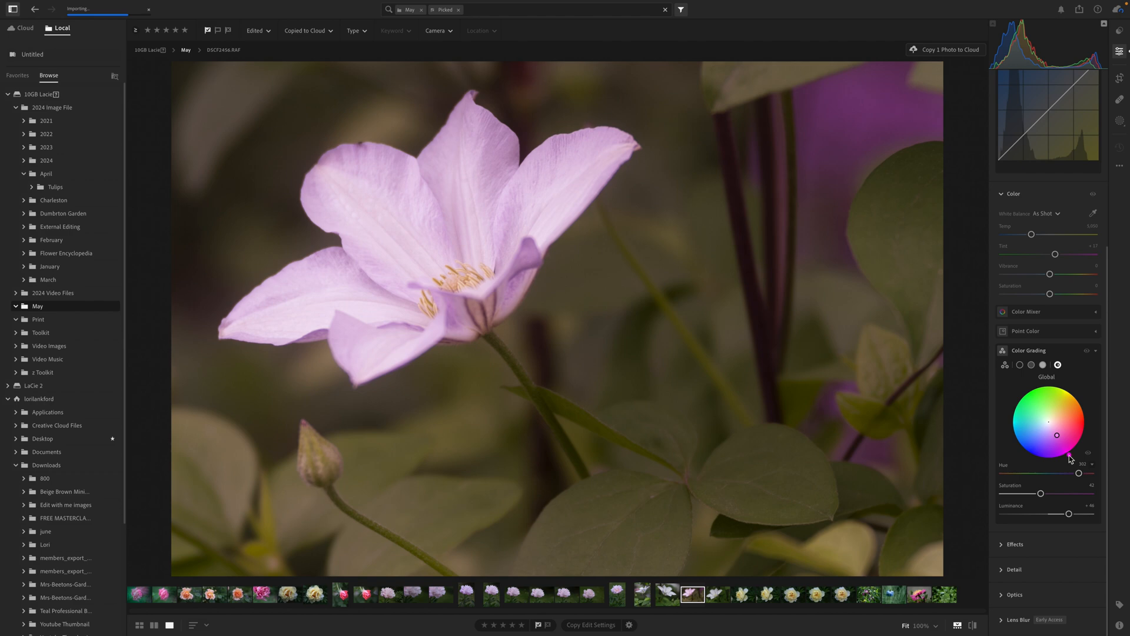
Set the clematis photo's global grade to saturation 60 and luminance -19, trying a blue hue before settling on magenta
drag(1069, 454, 1023, 446)
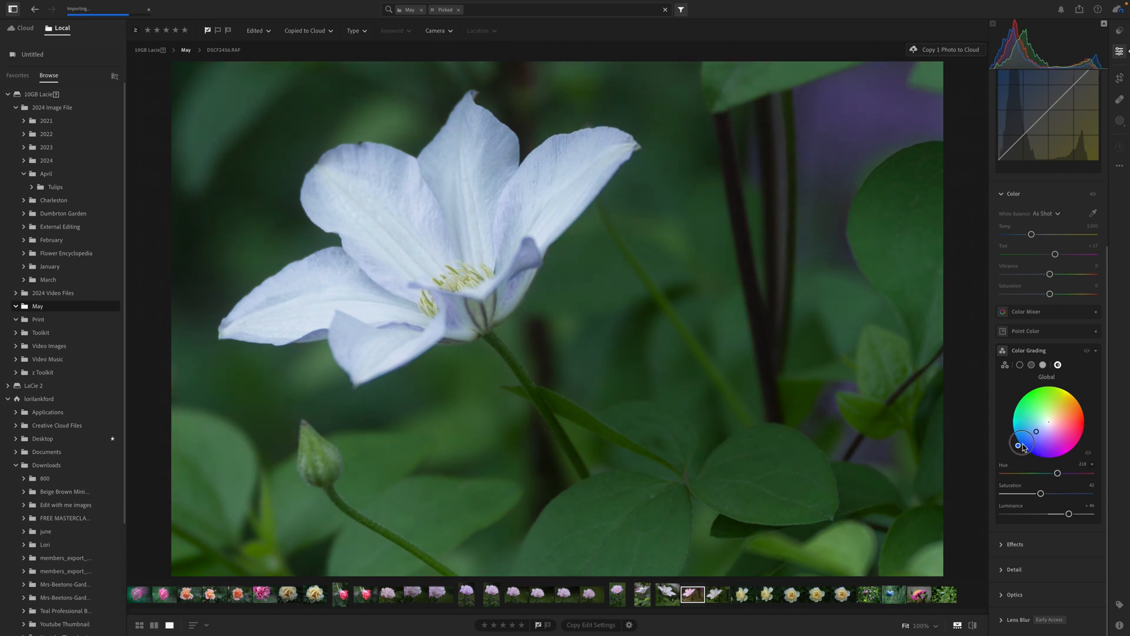
mouse_move(1041, 494)
mouse_down()
mouse_move(1057, 494)
mouse_move(1041, 515)
mouse_up()
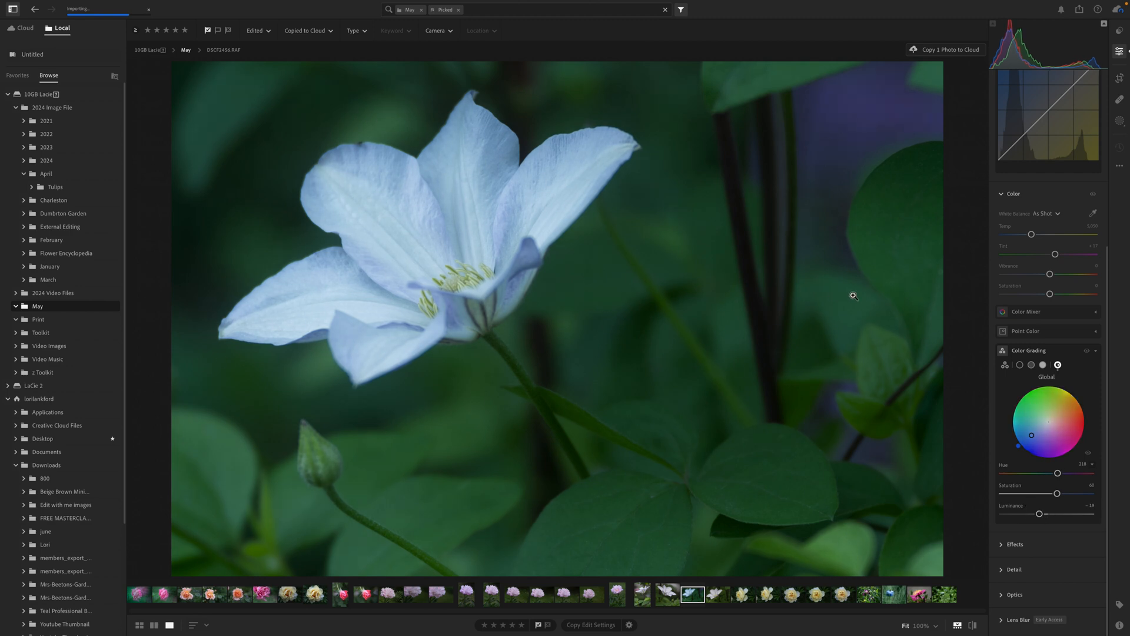
drag(1020, 449, 1061, 447)
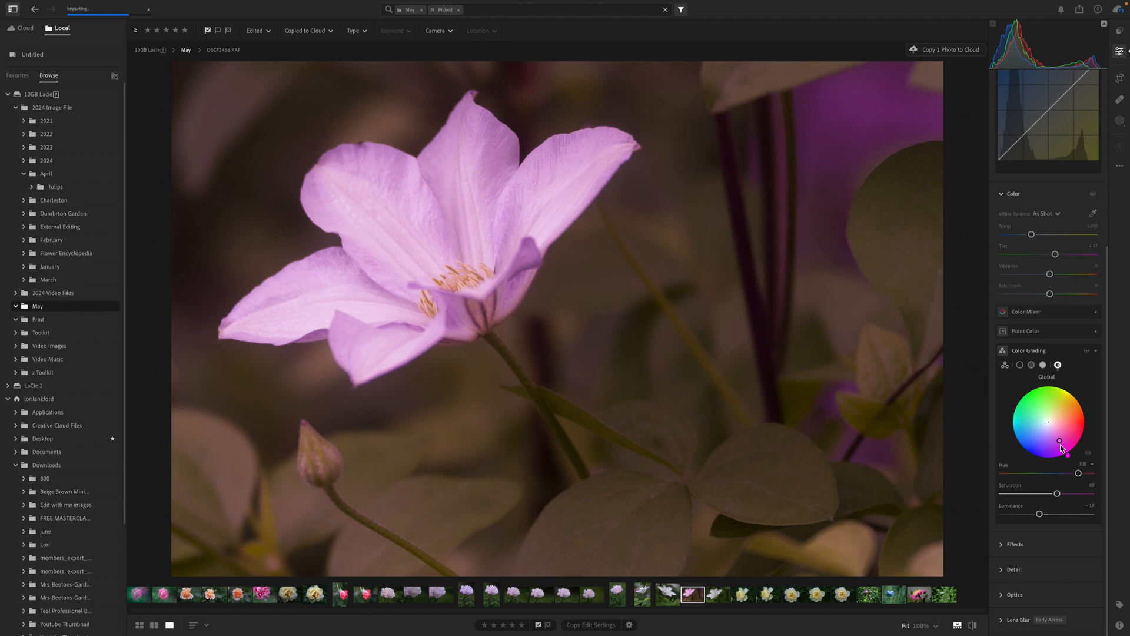
Color grade the clematis photo's shadows with hue about 199, saturation 24 and luminance +17, and compare with the original
click(1019, 365)
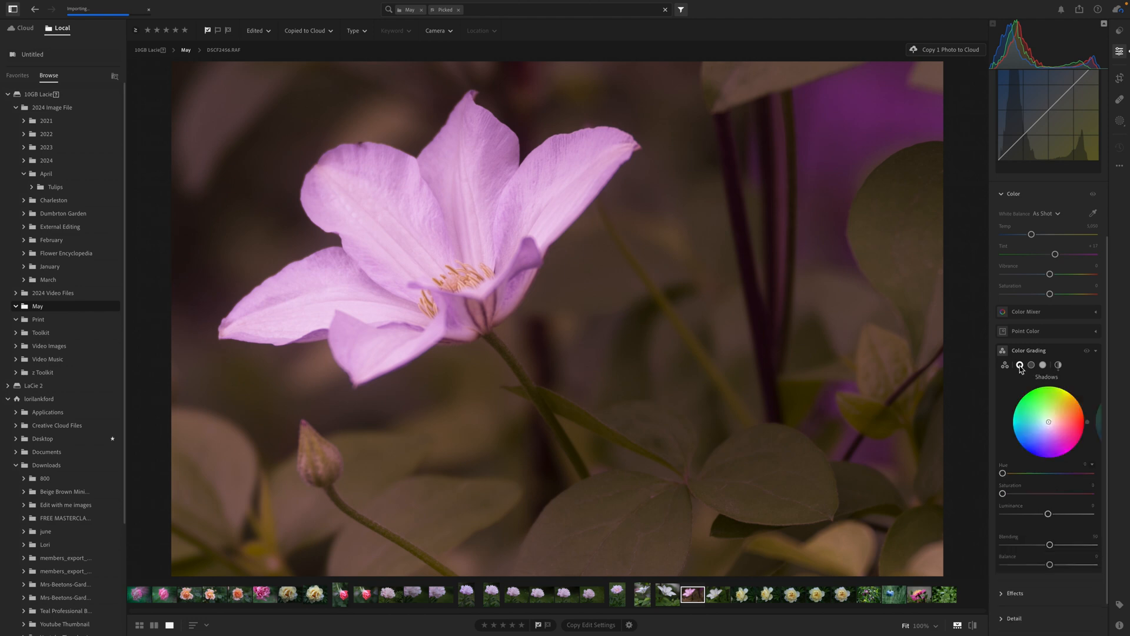
click(1085, 494)
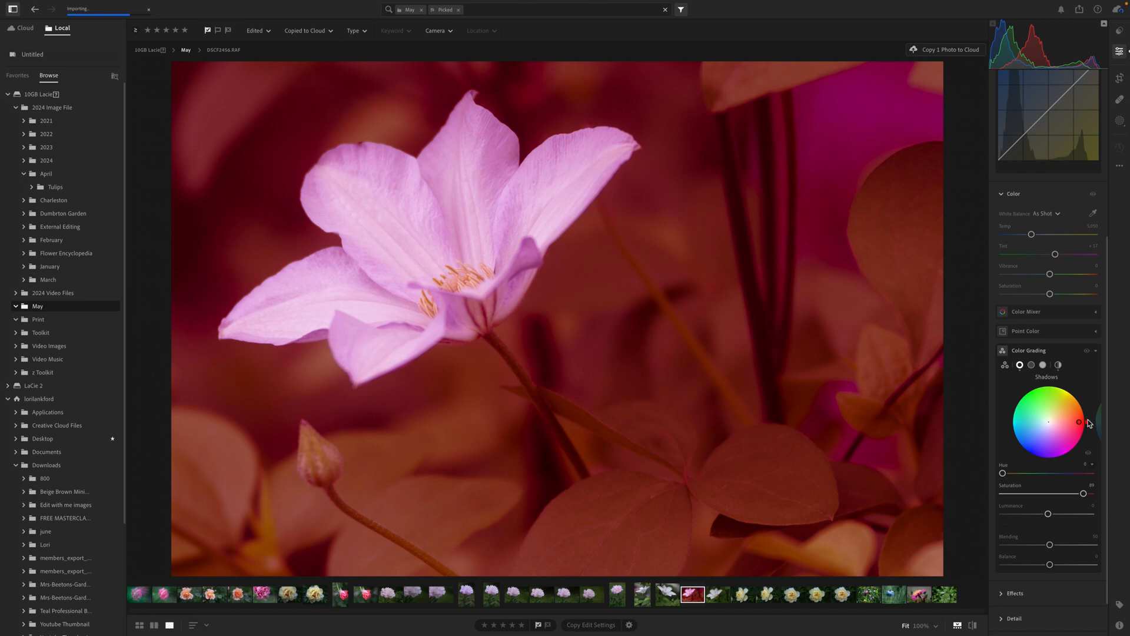
drag(1088, 424, 1066, 447)
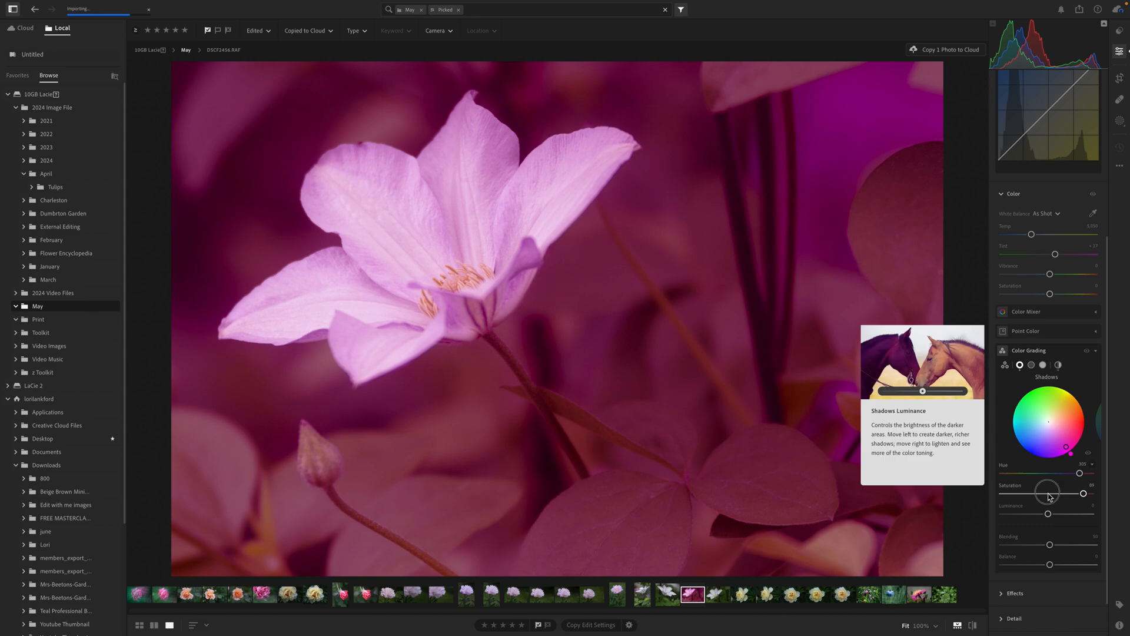
mouse_move(1049, 494)
mouse_down()
mouse_move(1023, 493)
mouse_move(1056, 515)
mouse_up()
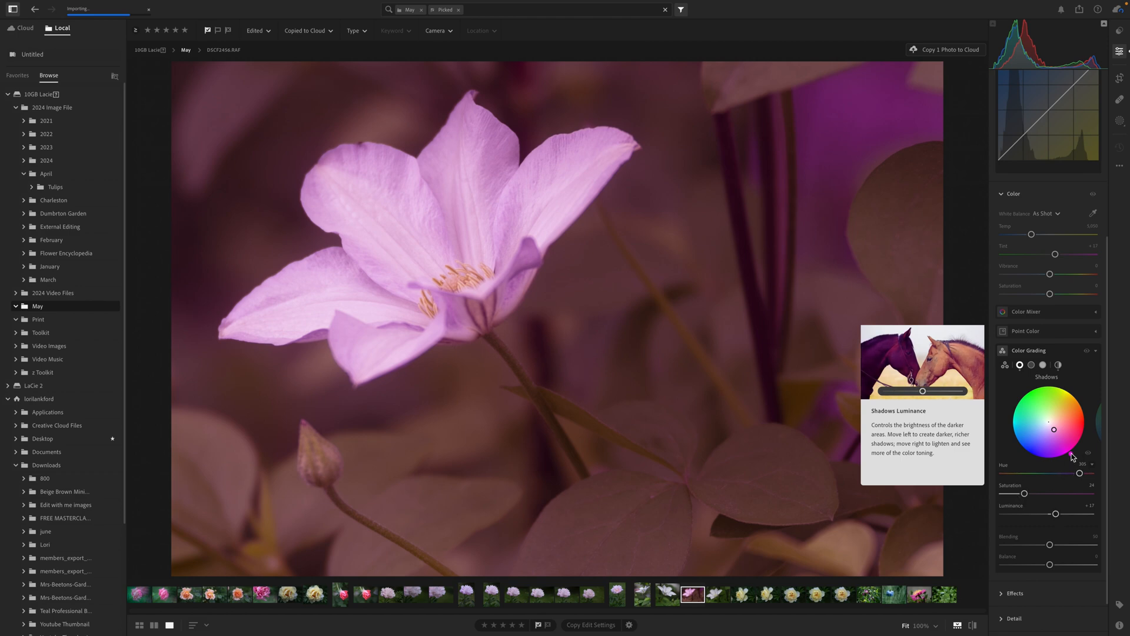
drag(1071, 453, 1034, 434)
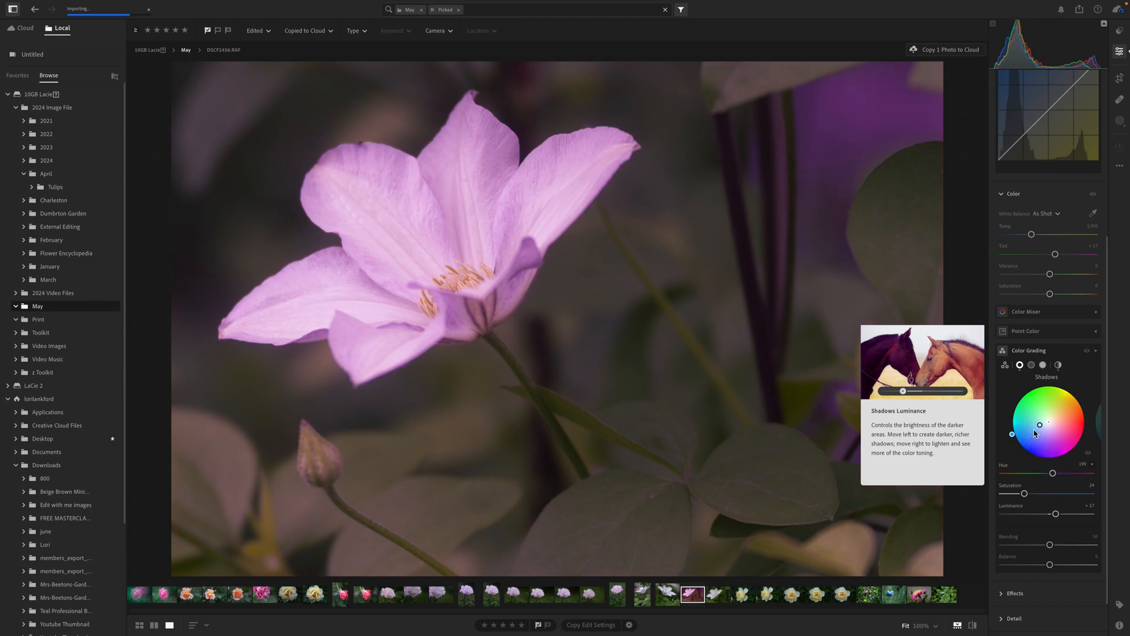
key(backslash)
key(backslash)
Color grade the clematis photo's highlights with hue about 245, saturation about 33 and luminance about +55, and compare with the original
click(1031, 365)
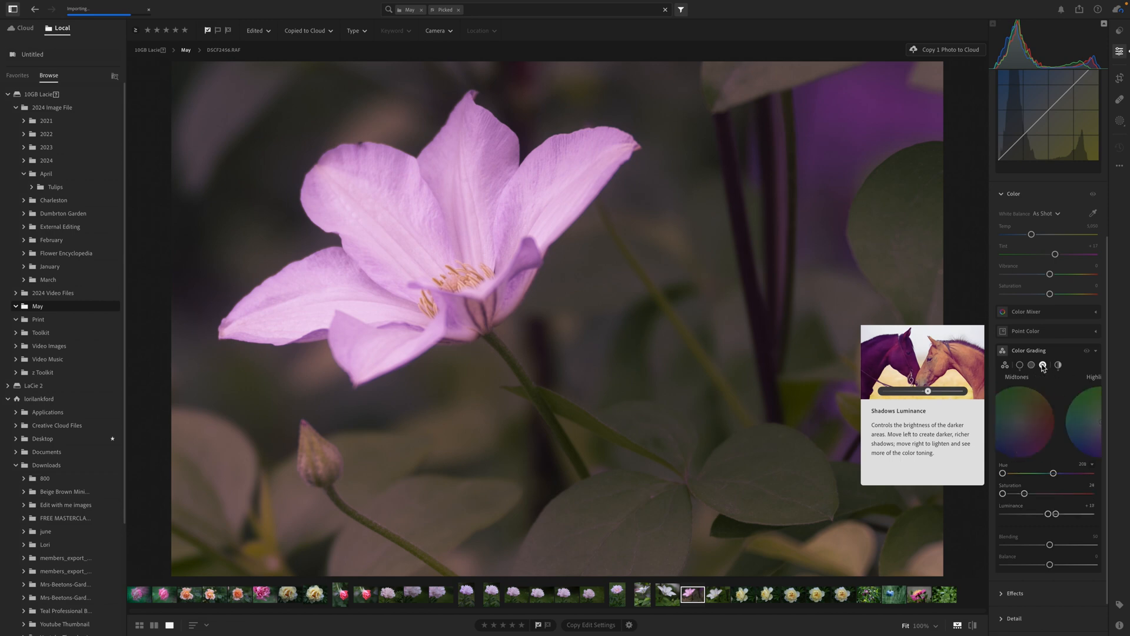
click(1043, 365)
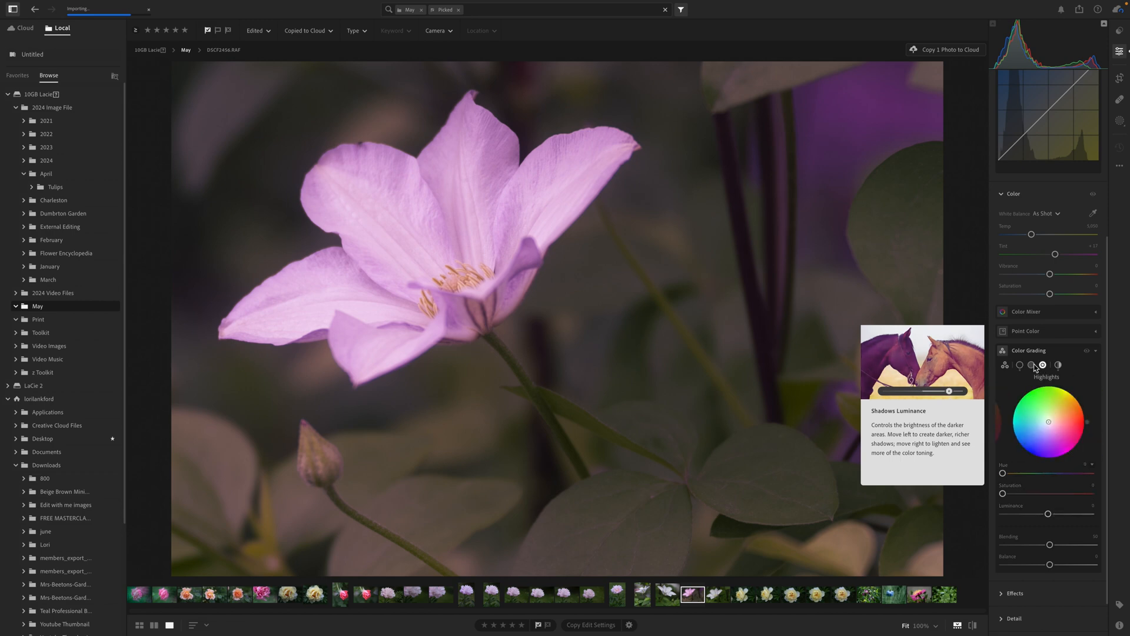
click(1058, 493)
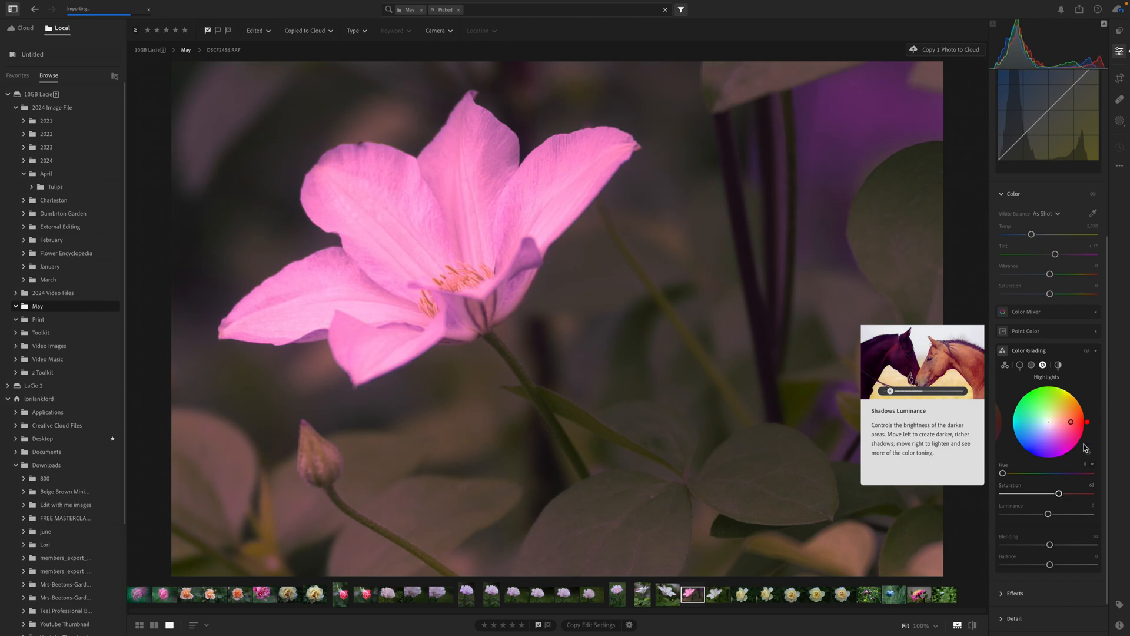
drag(1087, 422, 1036, 455)
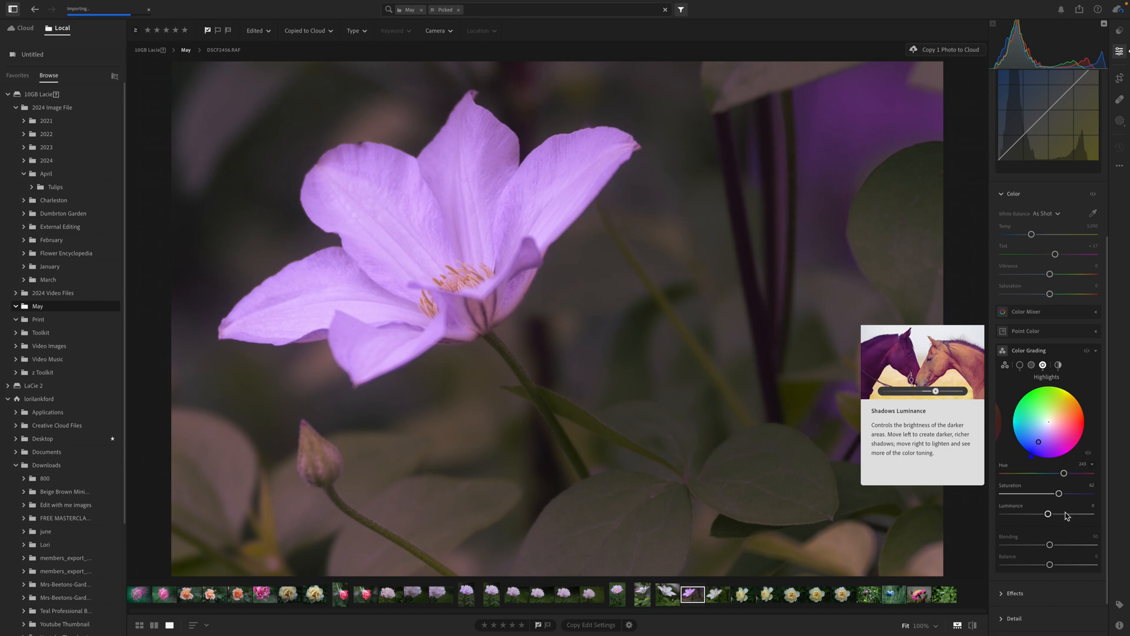
drag(1047, 513, 1032, 494)
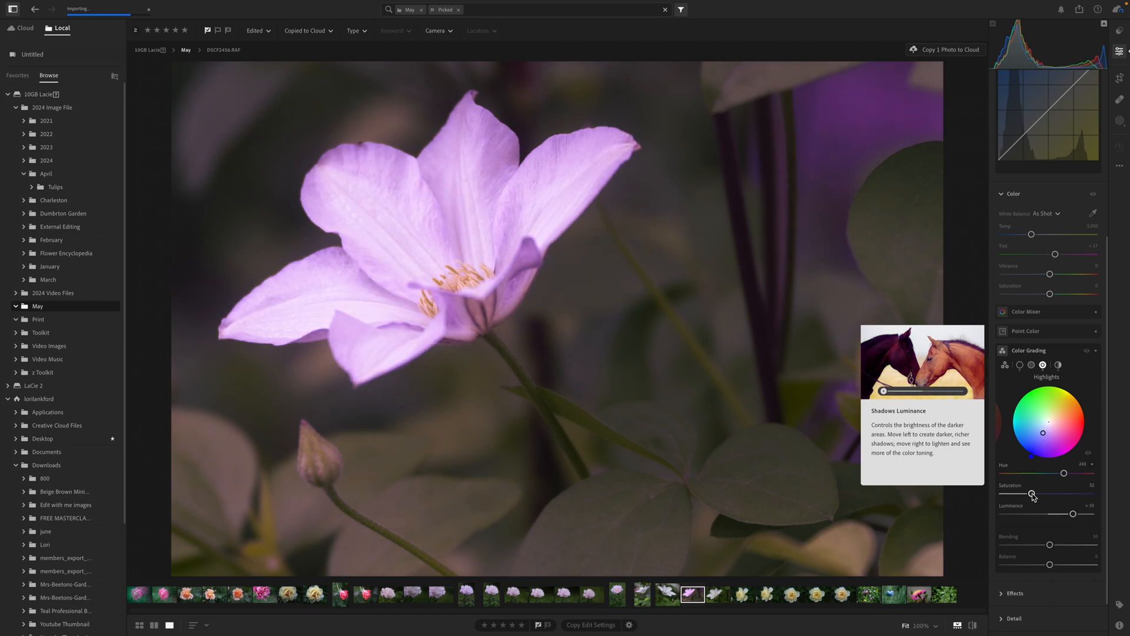
key(backslash)
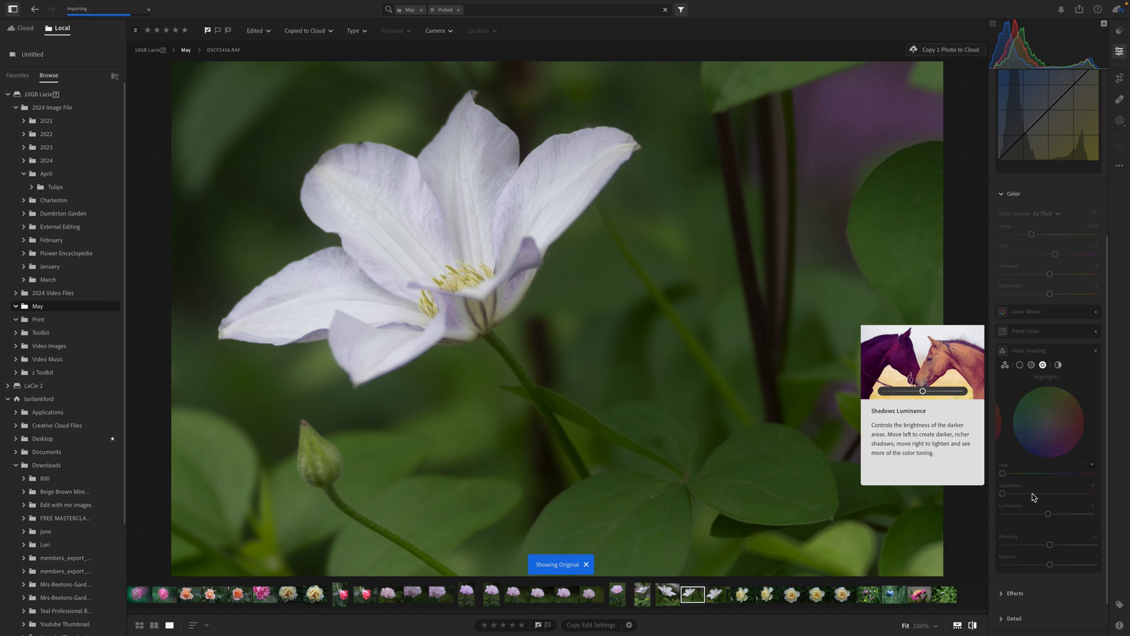
key(backslash)
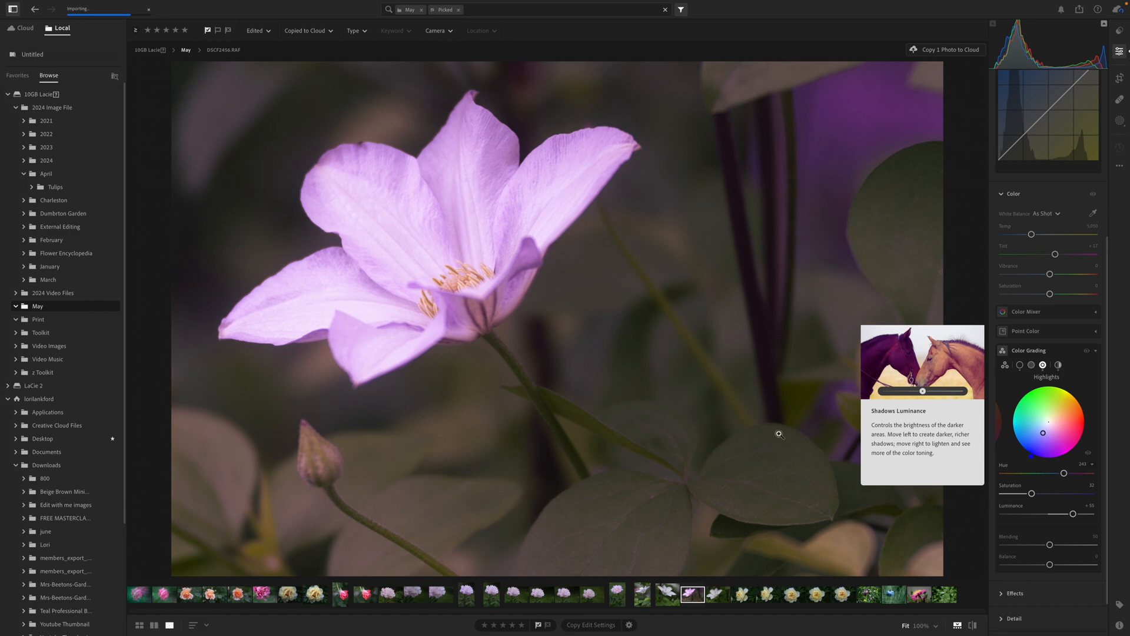
Open the upright pale pink peony photo and color grade its midtones with hue 304, saturation 47 and luminance about +49
mouse_move(661, 634)
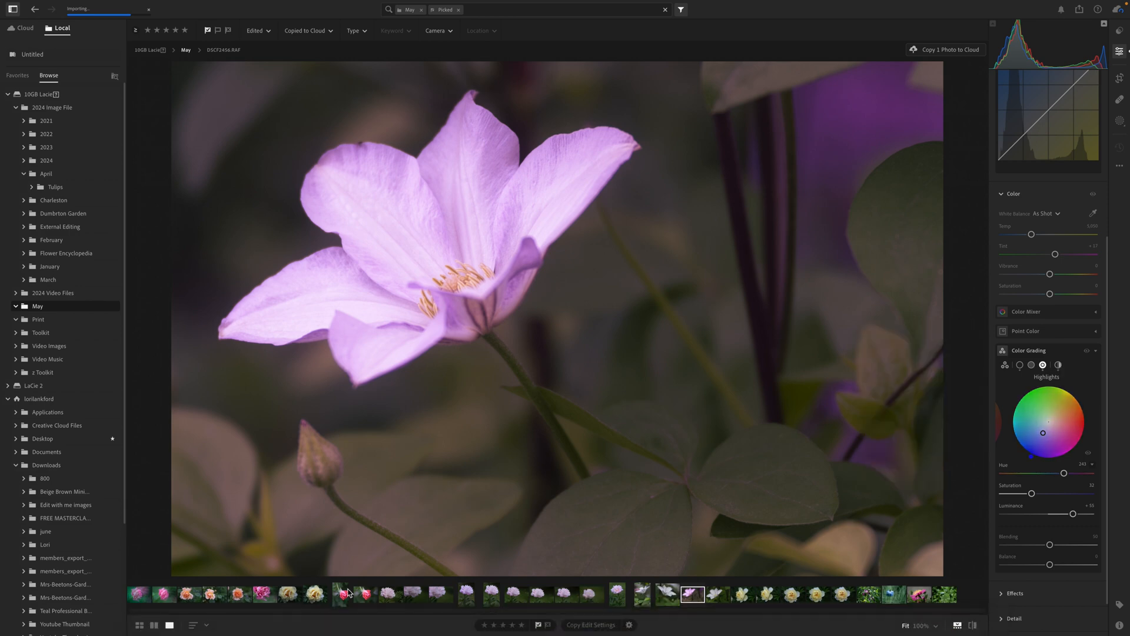
click(491, 594)
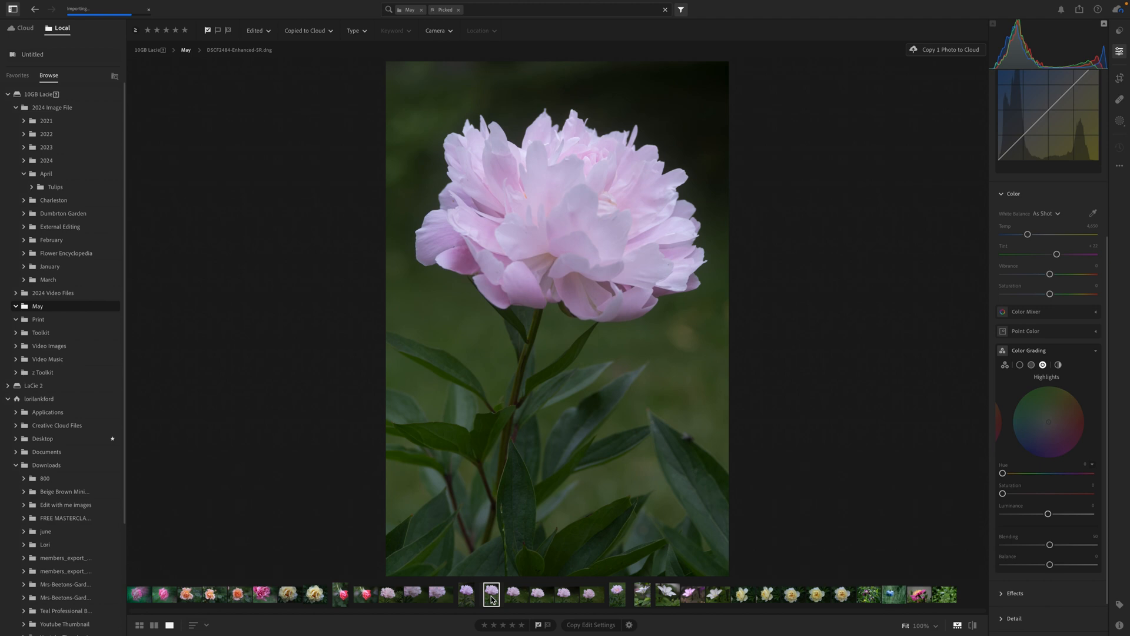
click(1046, 360)
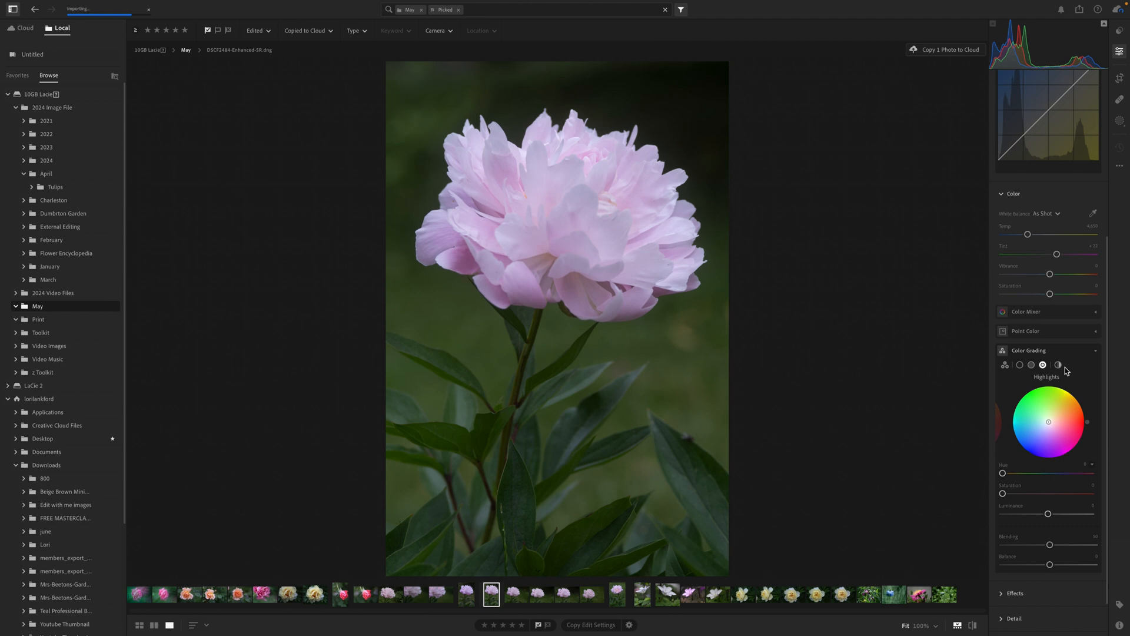
click(1032, 365)
drag(1002, 495, 1093, 493)
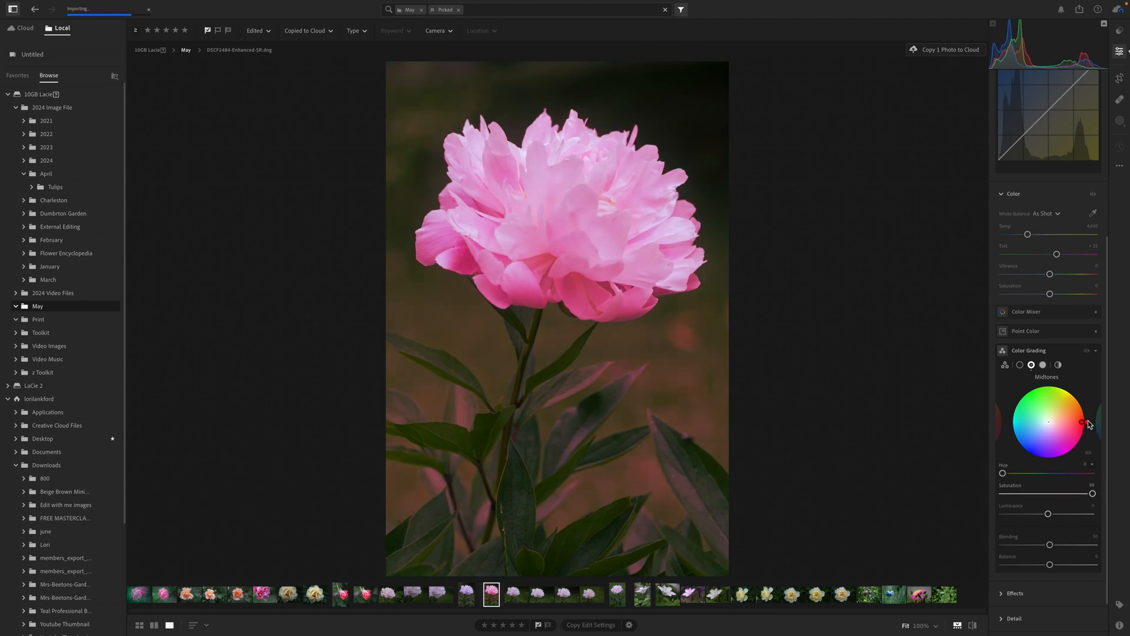
drag(1088, 423, 1070, 450)
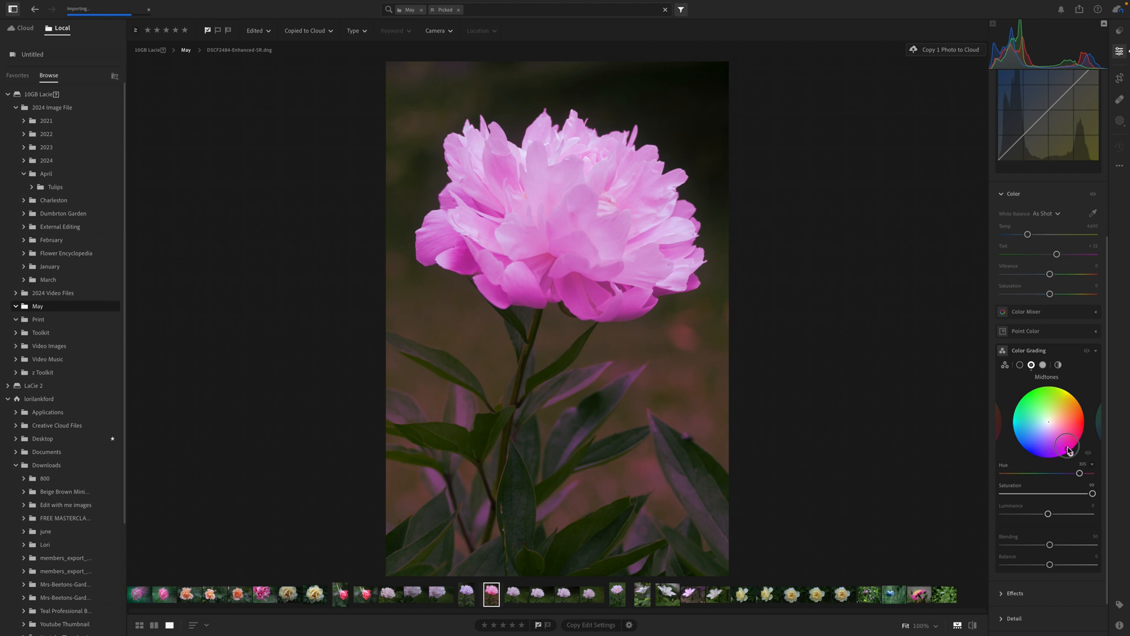
click(1045, 493)
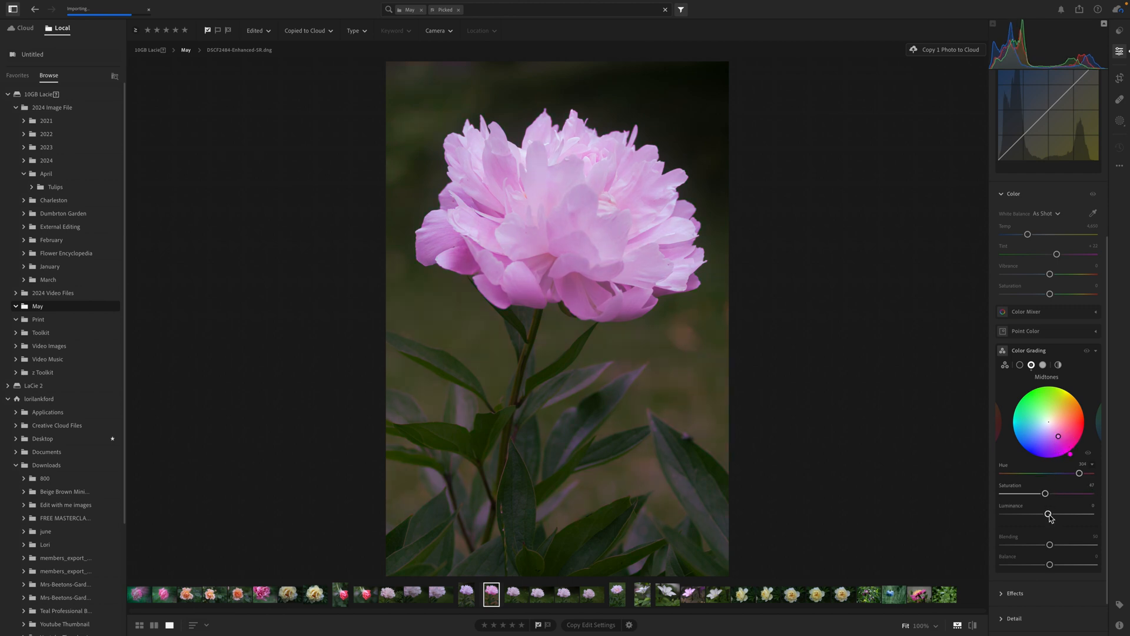
drag(1047, 513, 1072, 516)
Compare the pink peony photo before and after its midtone color grade
key(backslash)
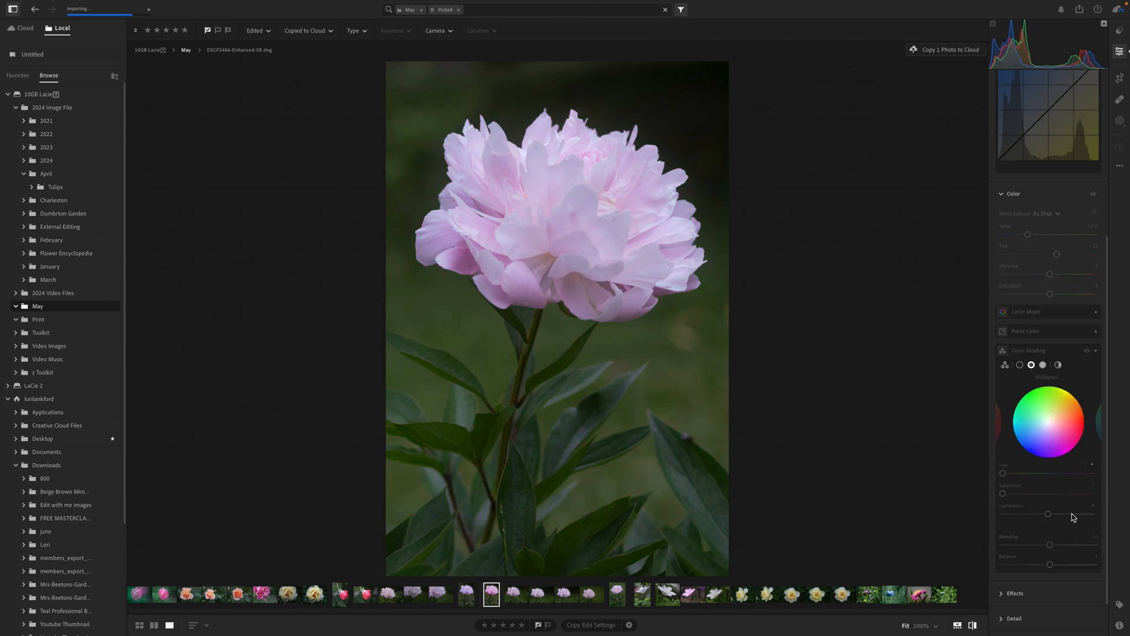
key(backslash)
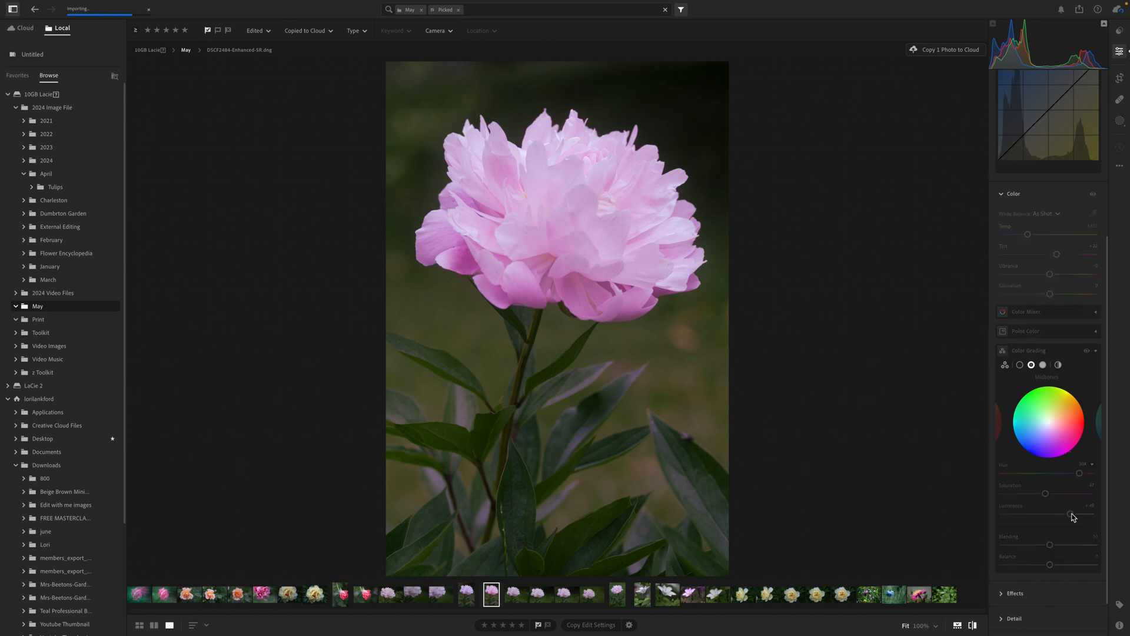
key(backslash)
key(backslash)
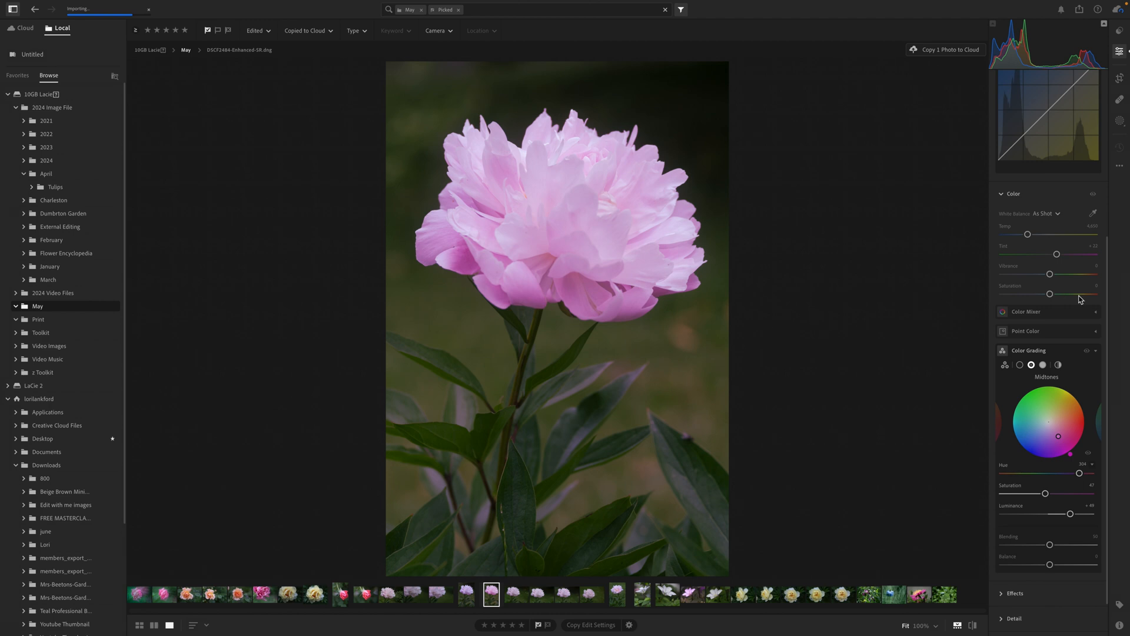
Review the light, curve and color settings of the peony photo and show the Color Mixer's saturation controls
scroll(1081, 325, up, 4)
scroll(1082, 324, up, 3)
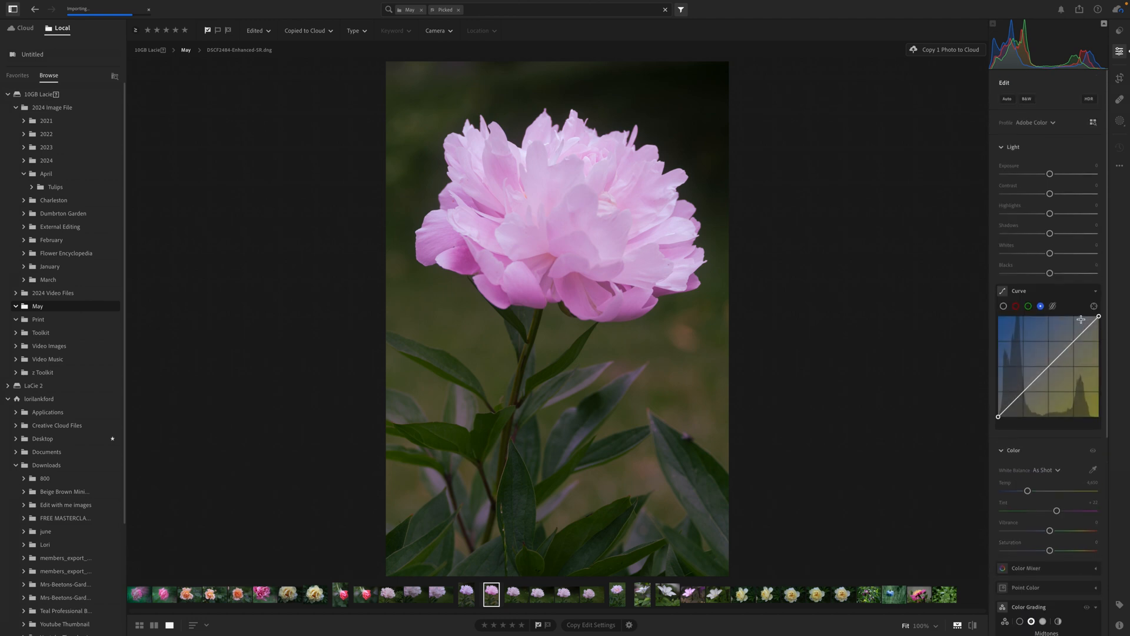
scroll(1063, 401, down, 2)
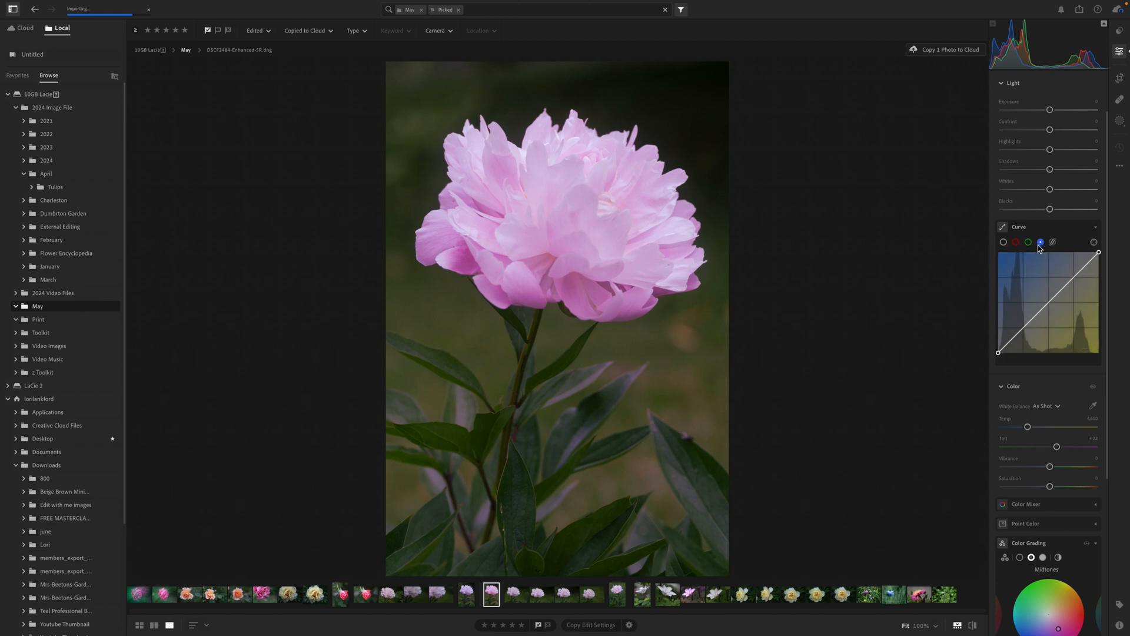
scroll(1061, 396, down, 7)
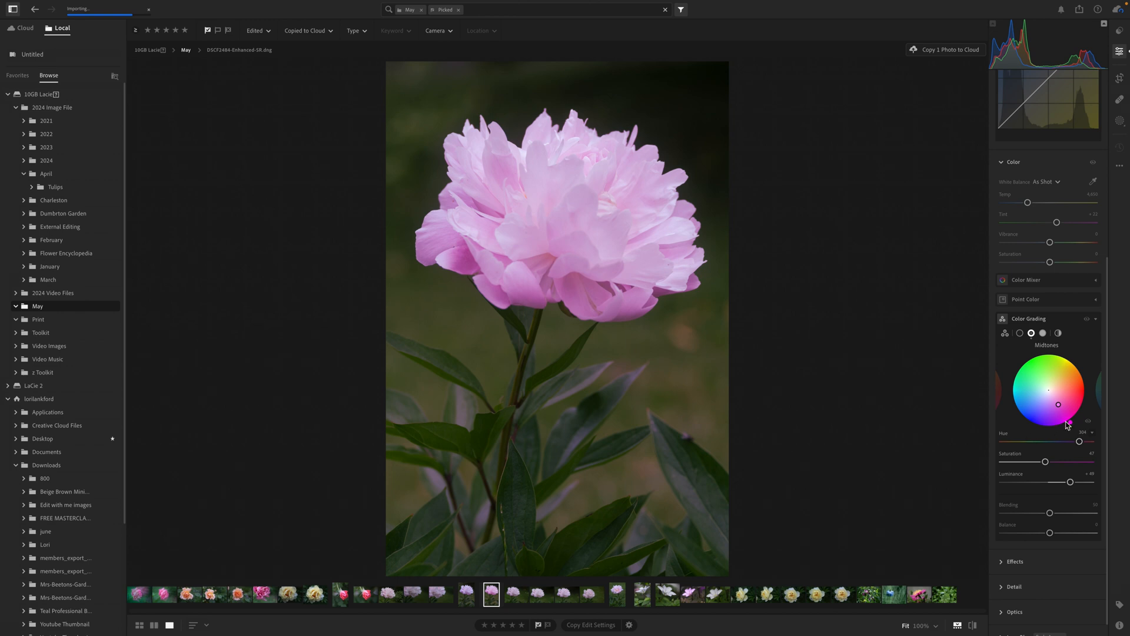
click(1096, 281)
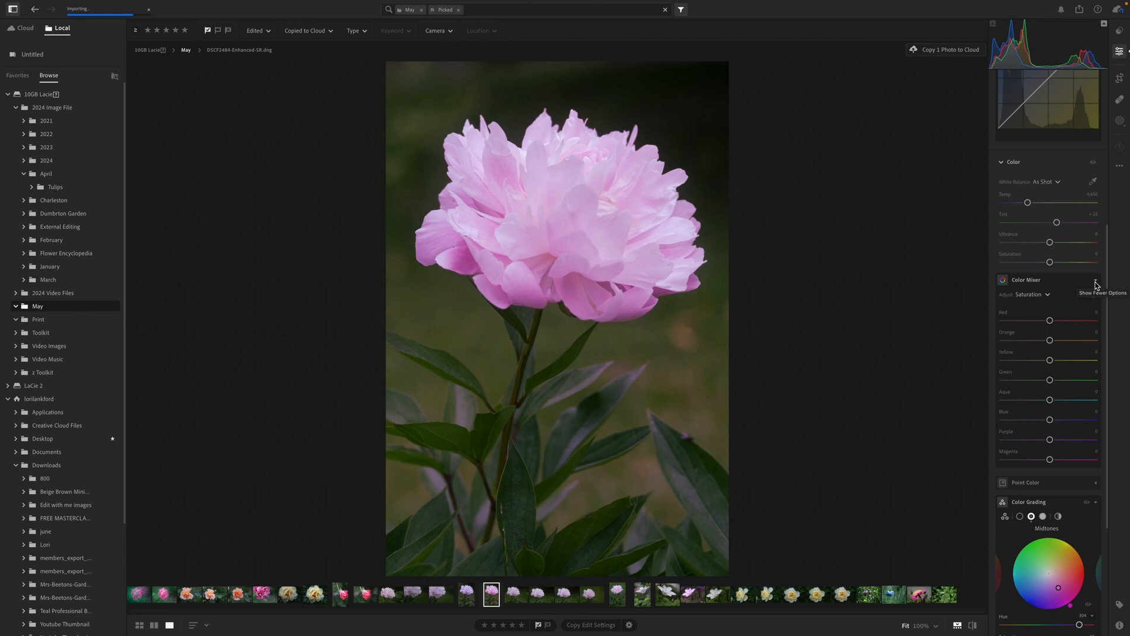
mouse_move(840, 5)
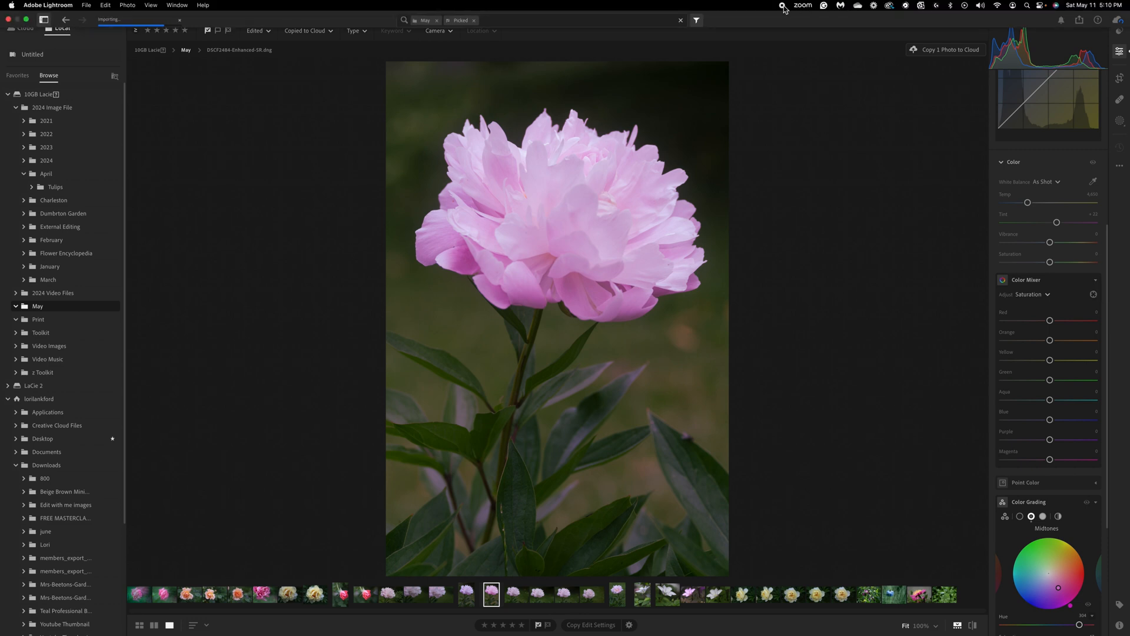